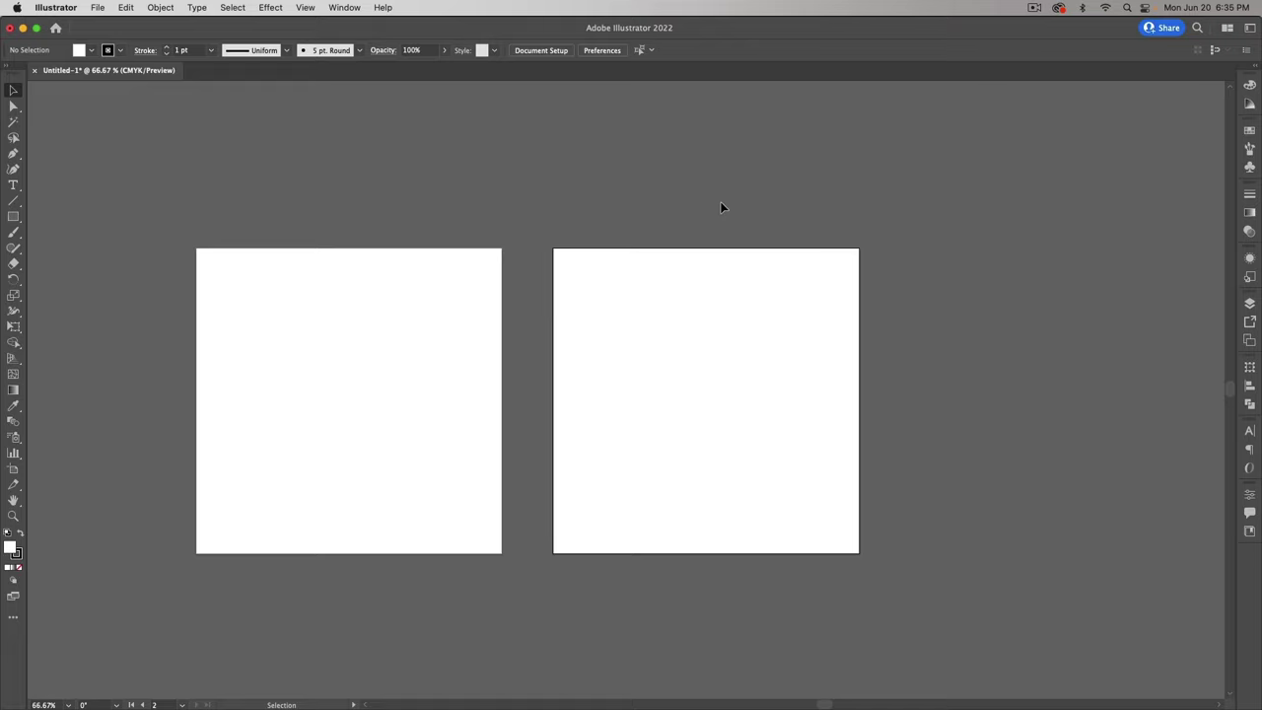
- Choose Anchor-flat.jpg and Mlogol-insta.jpg from the Desktop to place together as linked images
left_click(99, 8)
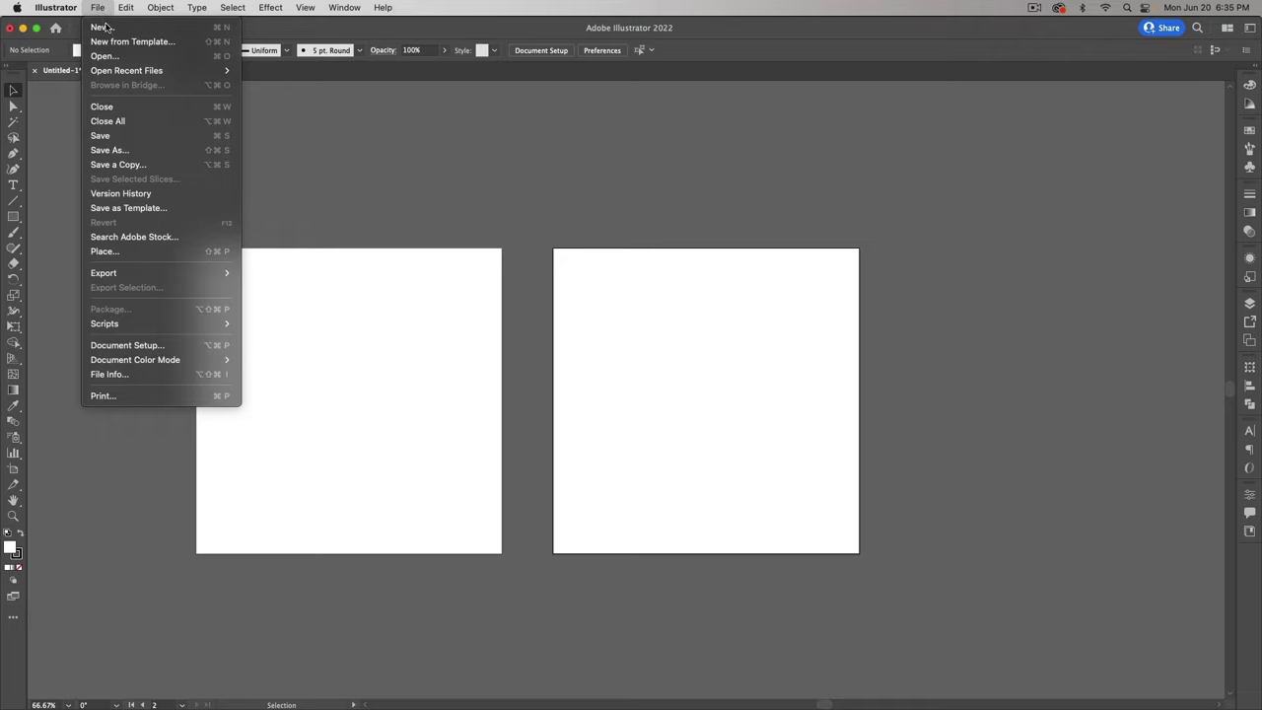
mouse_move(138, 75)
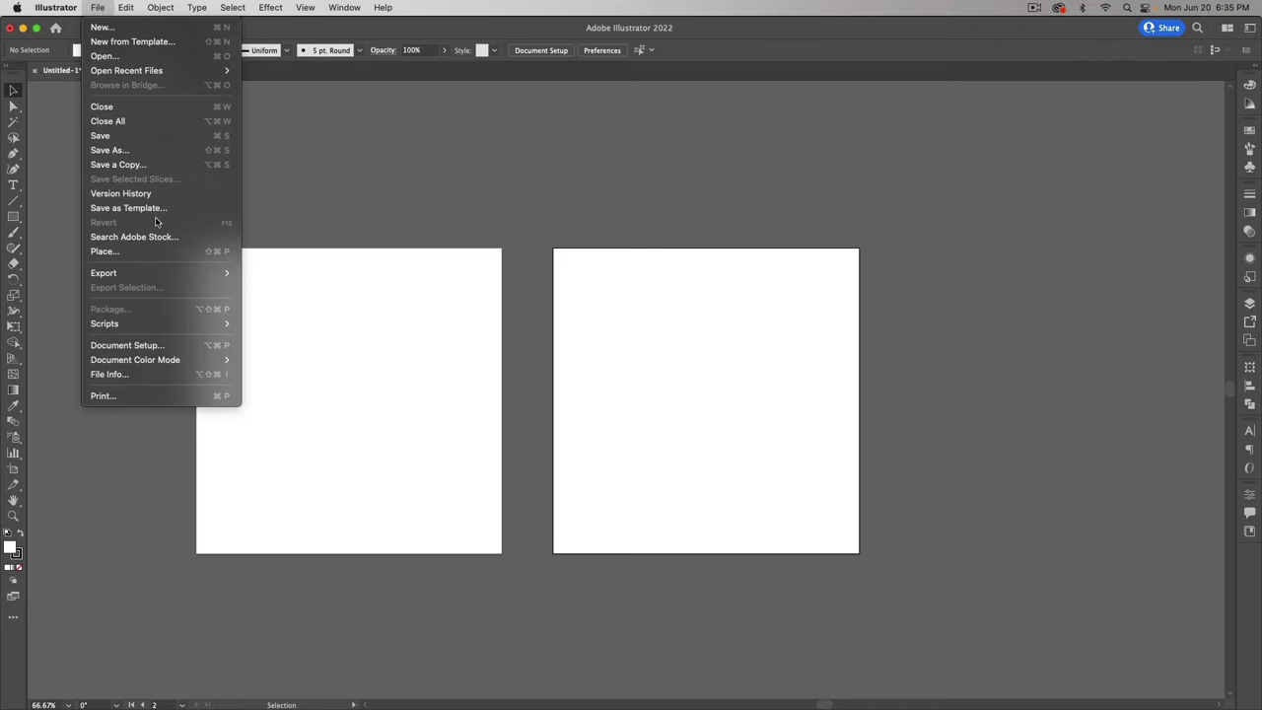
left_click(229, 258)
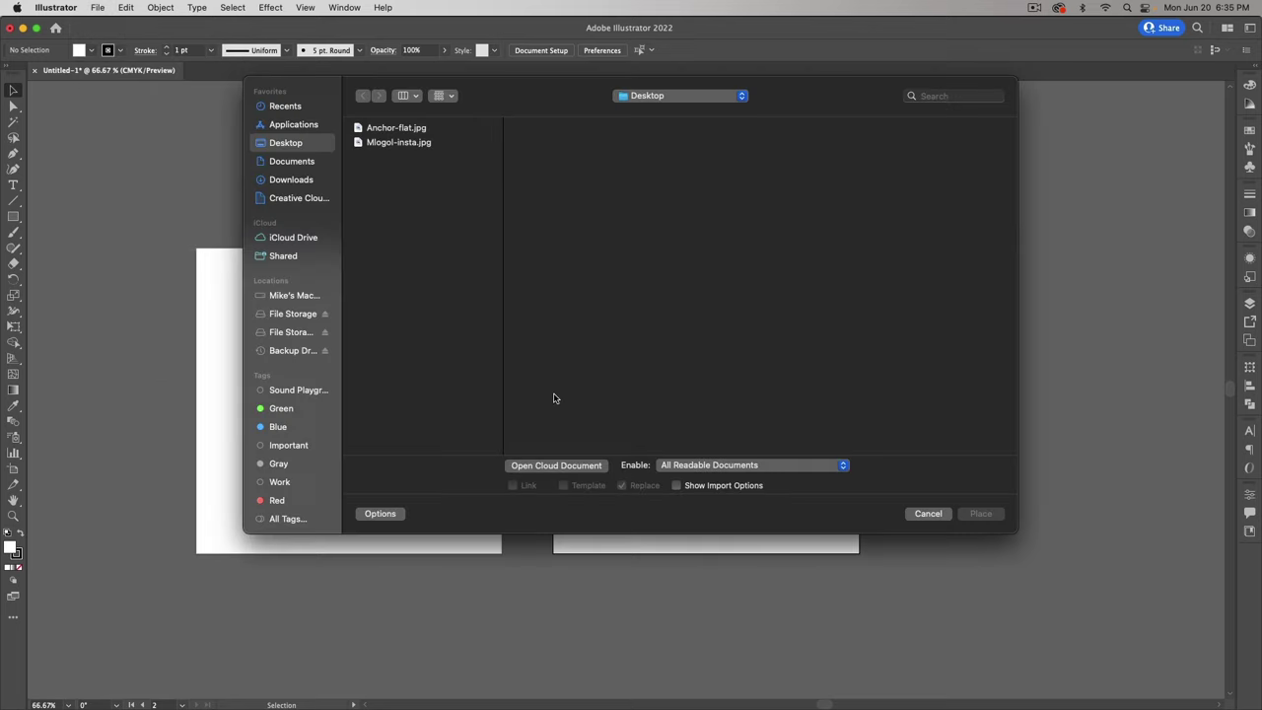
left_click_drag(438, 163, 394, 133)
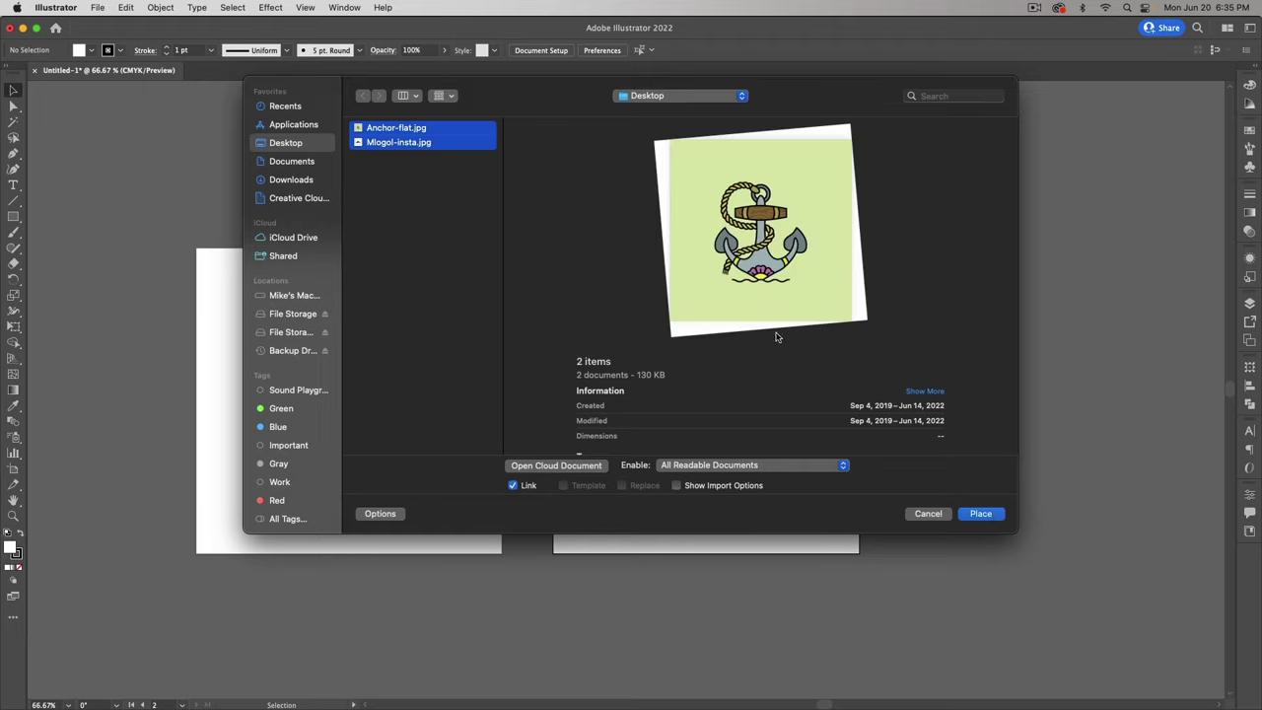
left_click(424, 144)
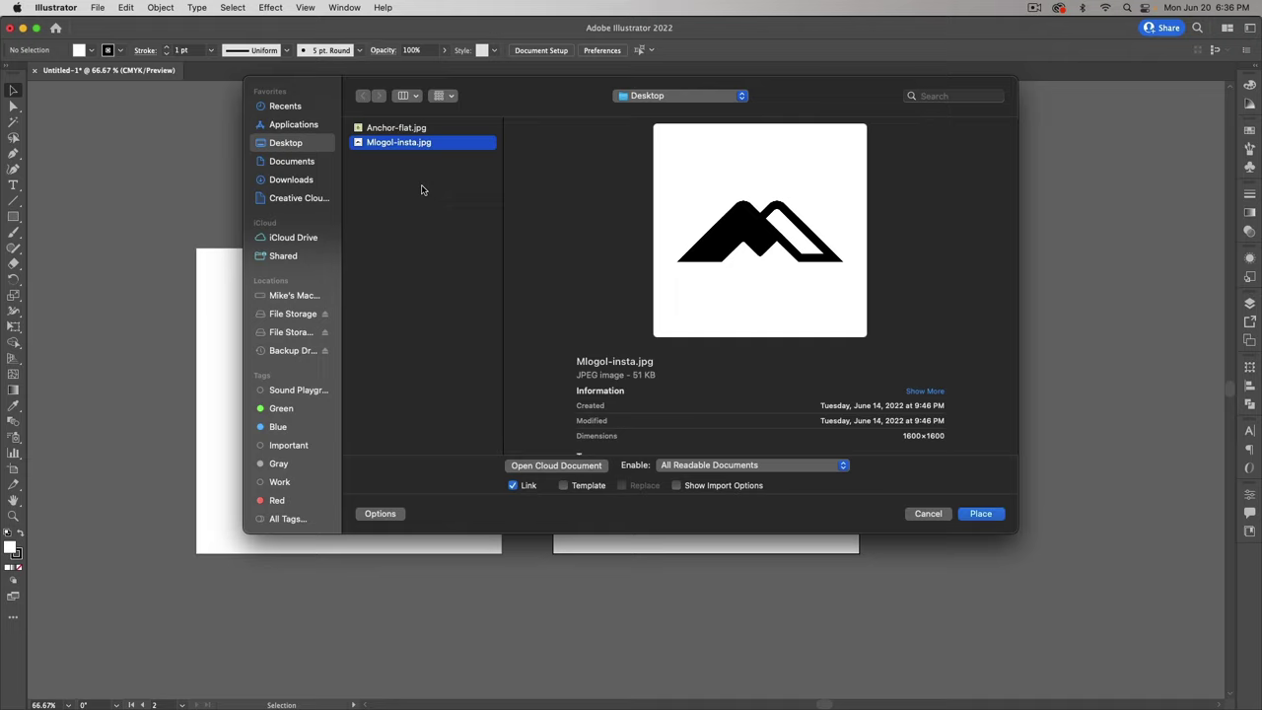
left_click(433, 127)
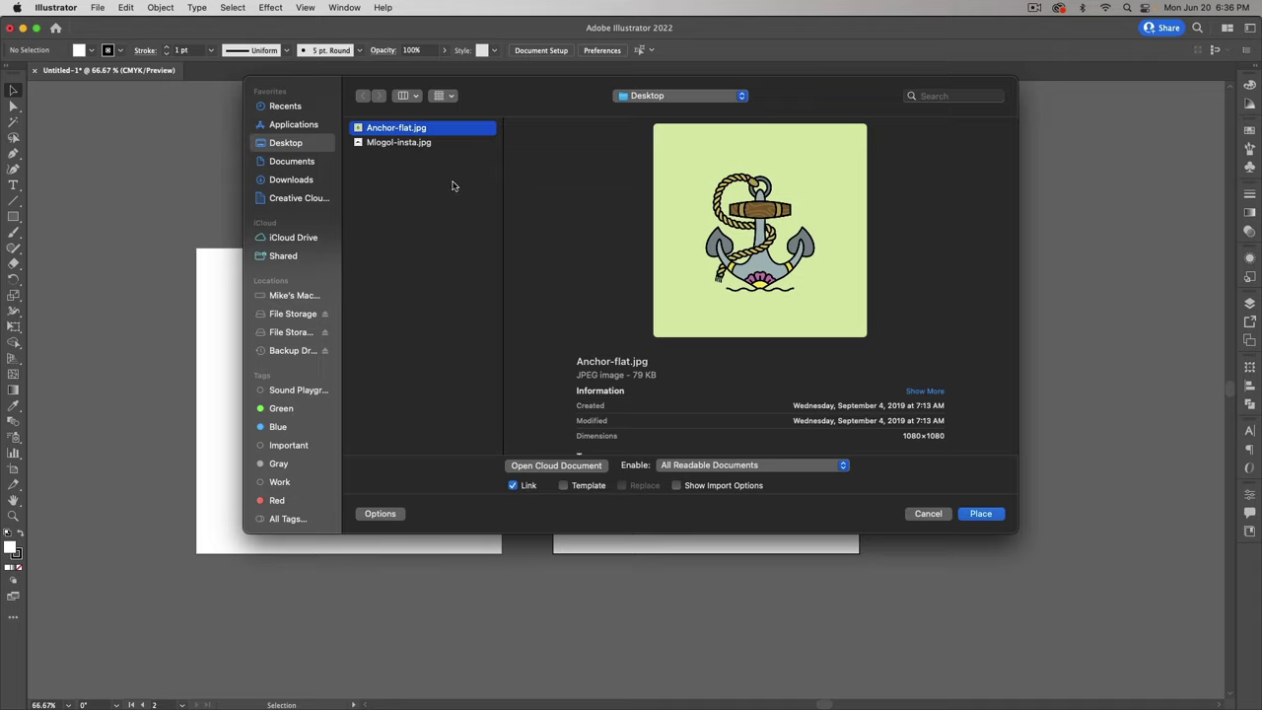
key("super+a")
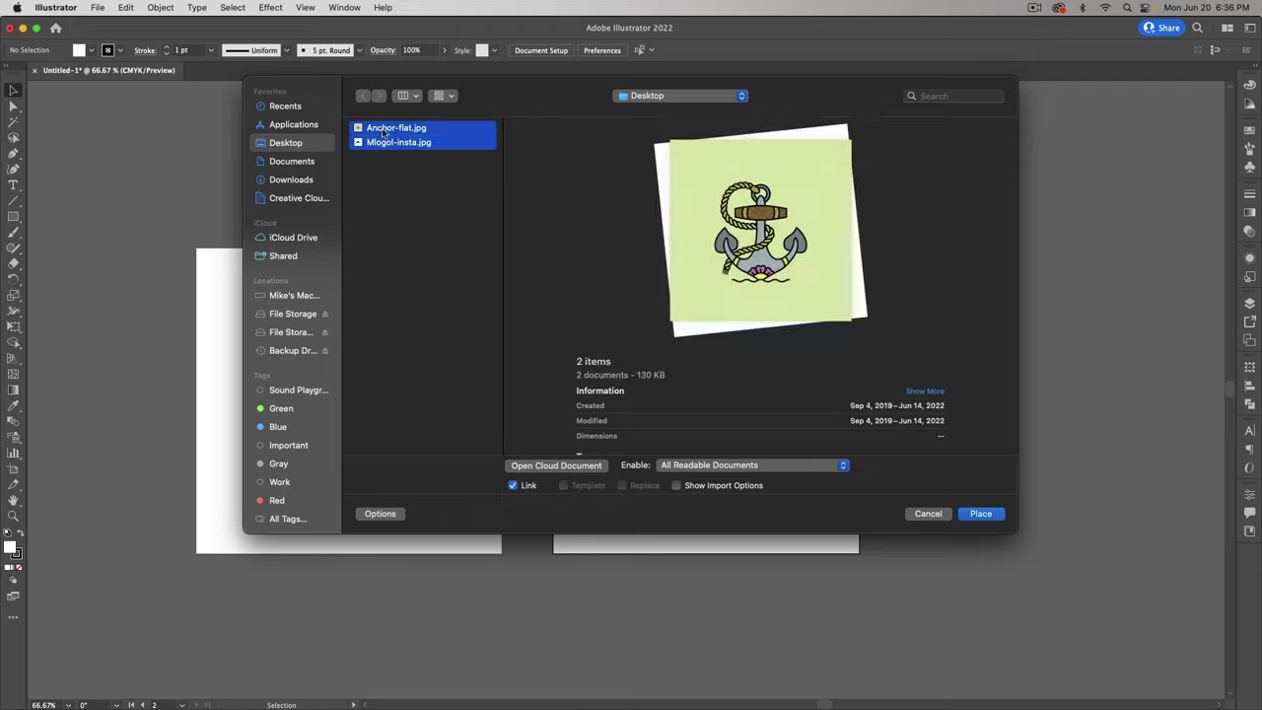
left_click(980, 513)
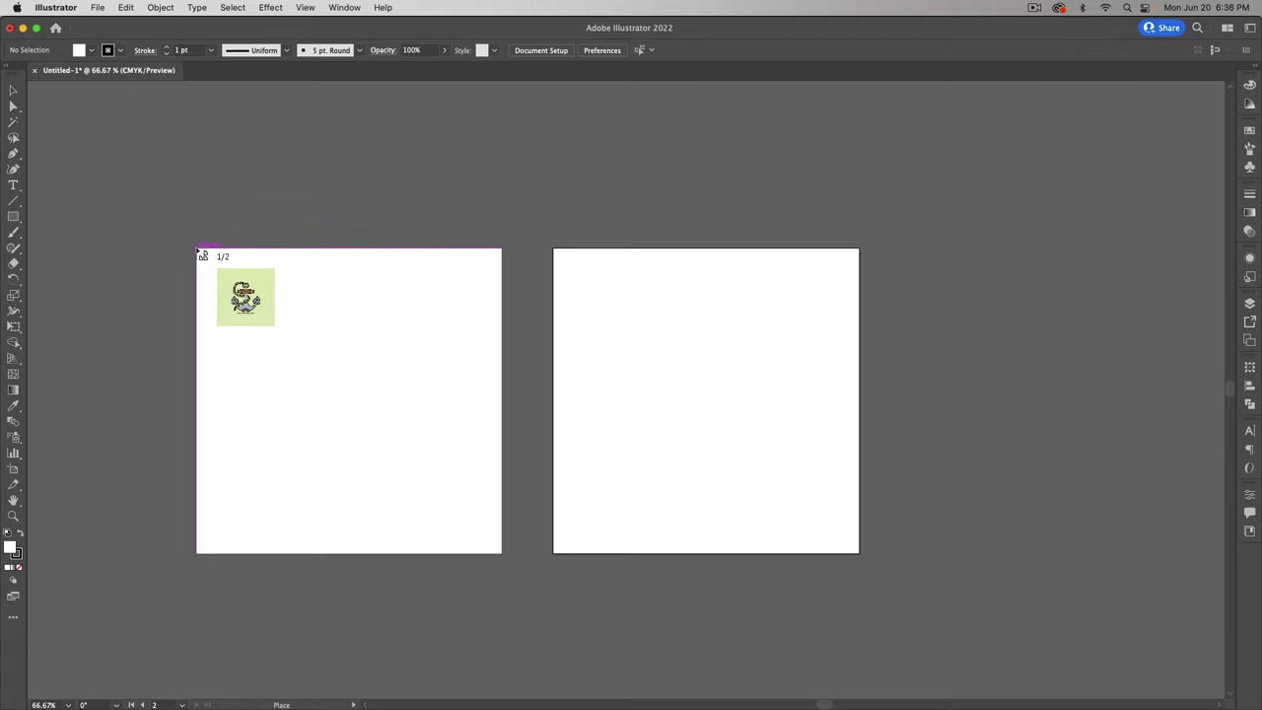
- Place the anchor image across the whole first artboard and the mountain logo across the second, then deselect
left_click_drag(198, 251, 503, 568)
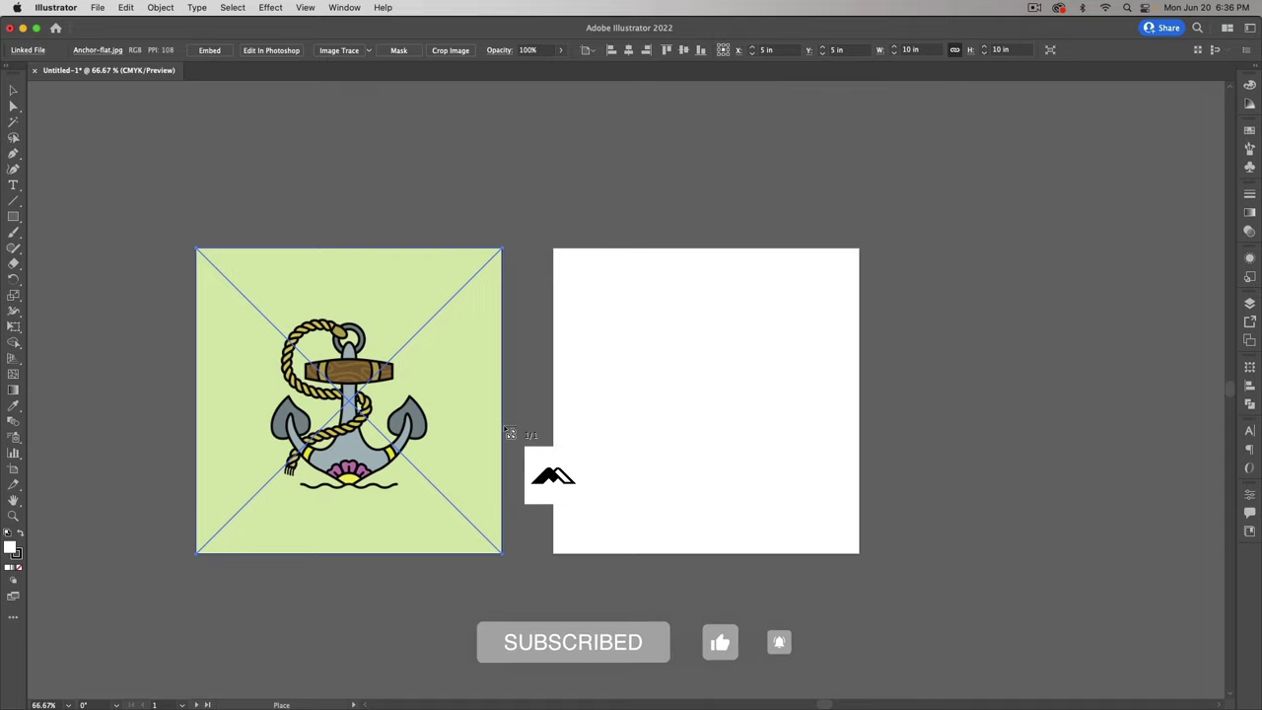
left_click_drag(554, 250, 865, 560)
left_click(529, 422)
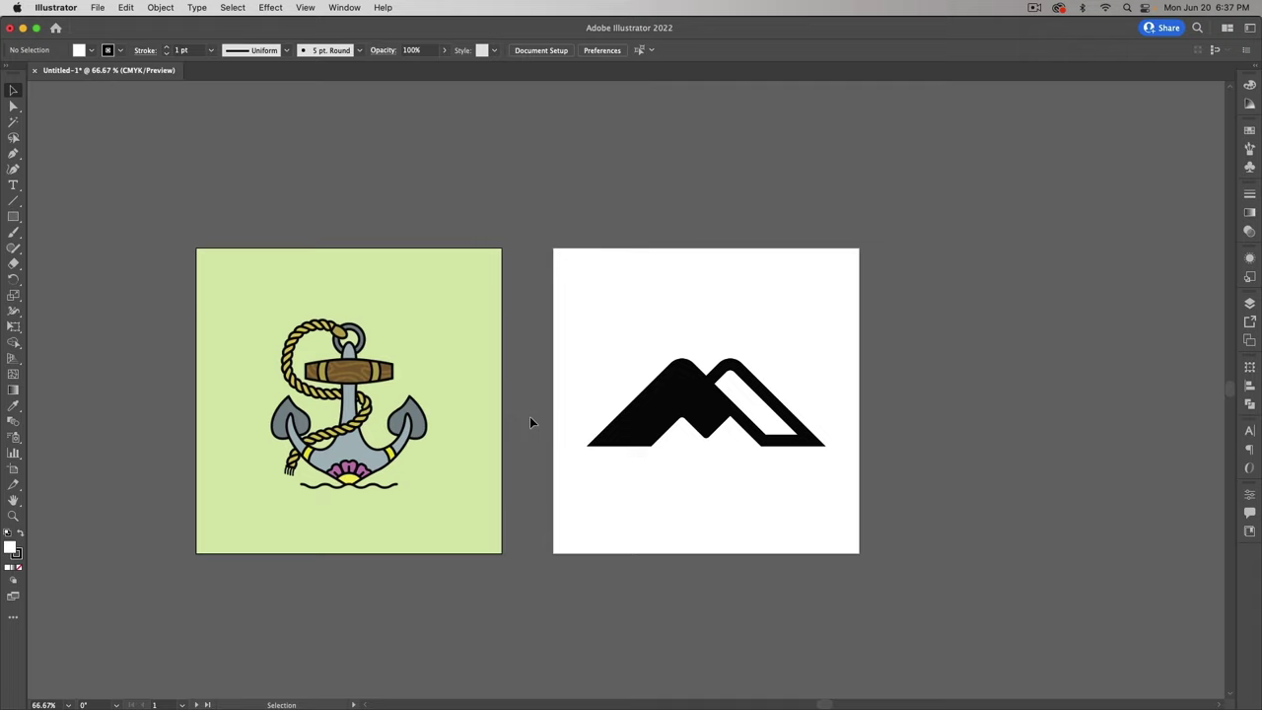
- Apply Image Trace to the anchor image using the 6 Colors preset
left_click(459, 395)
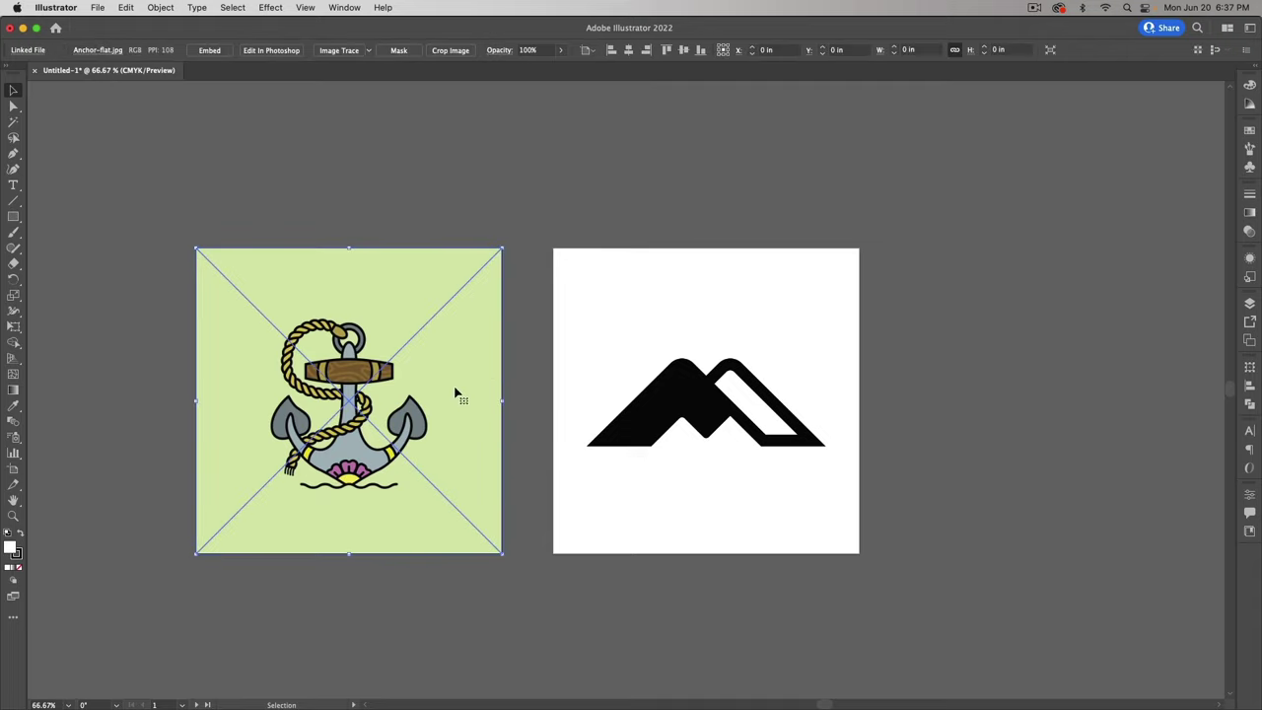
left_click(613, 357)
left_click(412, 348)
key("super+0")
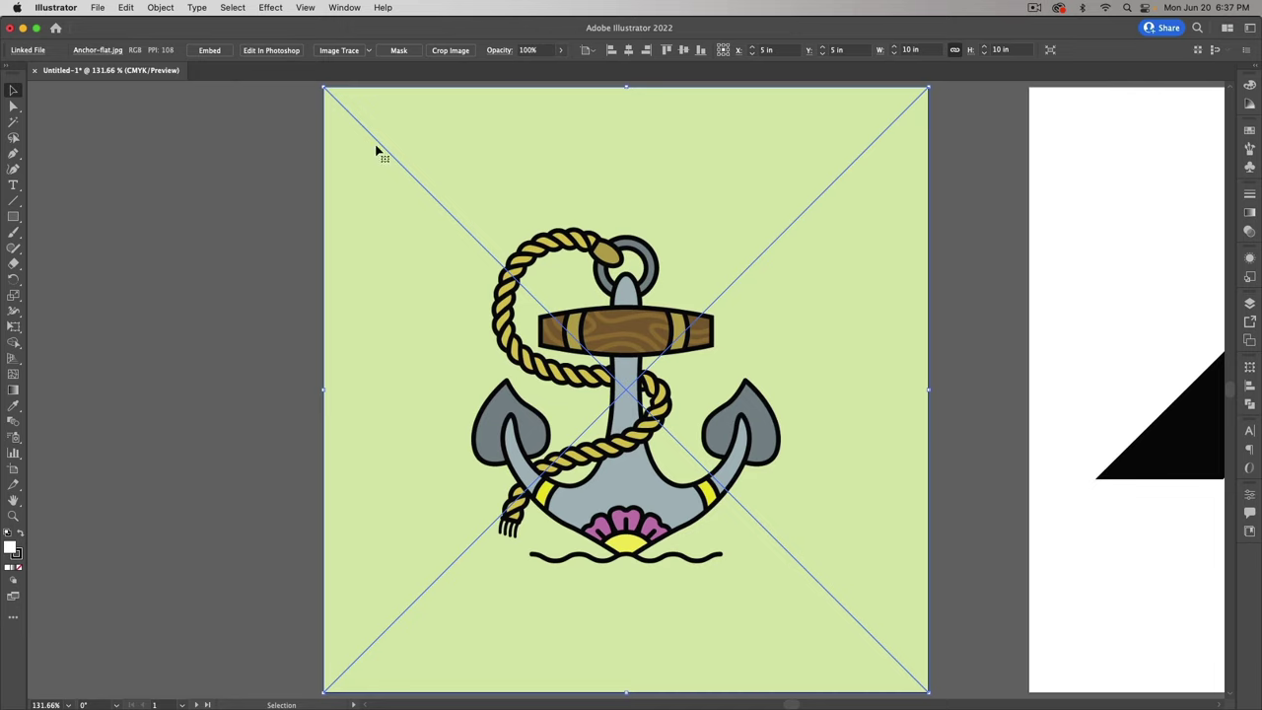
left_click(370, 51)
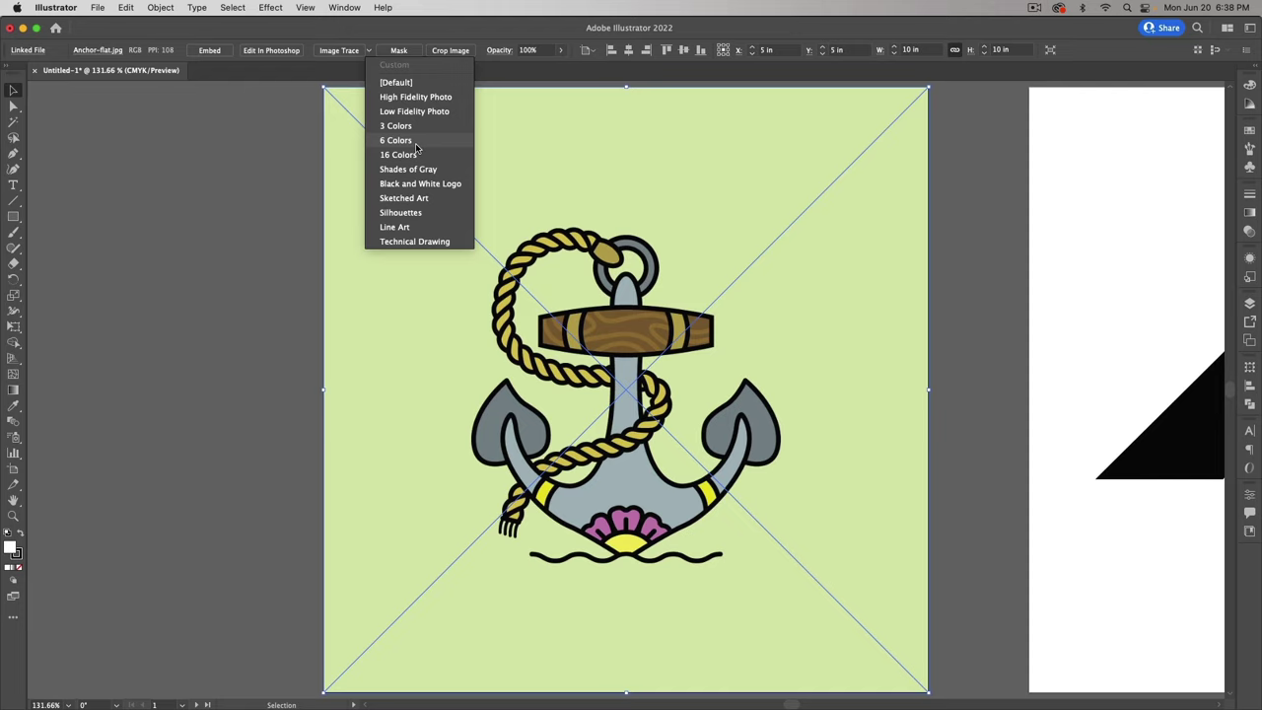
left_click(416, 146)
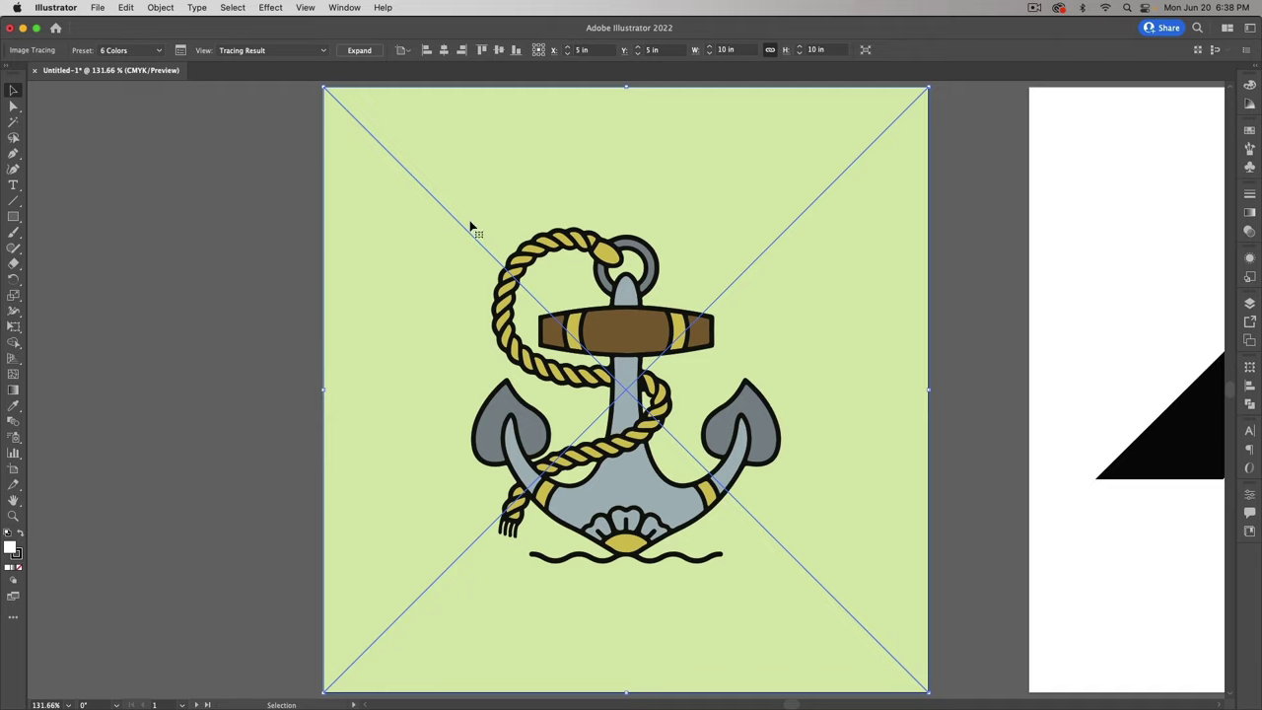
- Show the Image Trace settings beside the anchor artwork and set the maximum number of colors to 8
left_click(181, 57)
mouse_move(912, 142)
left_mouse_down()
mouse_move(698, 176)
mouse_move(85, 191)
left_mouse_up()
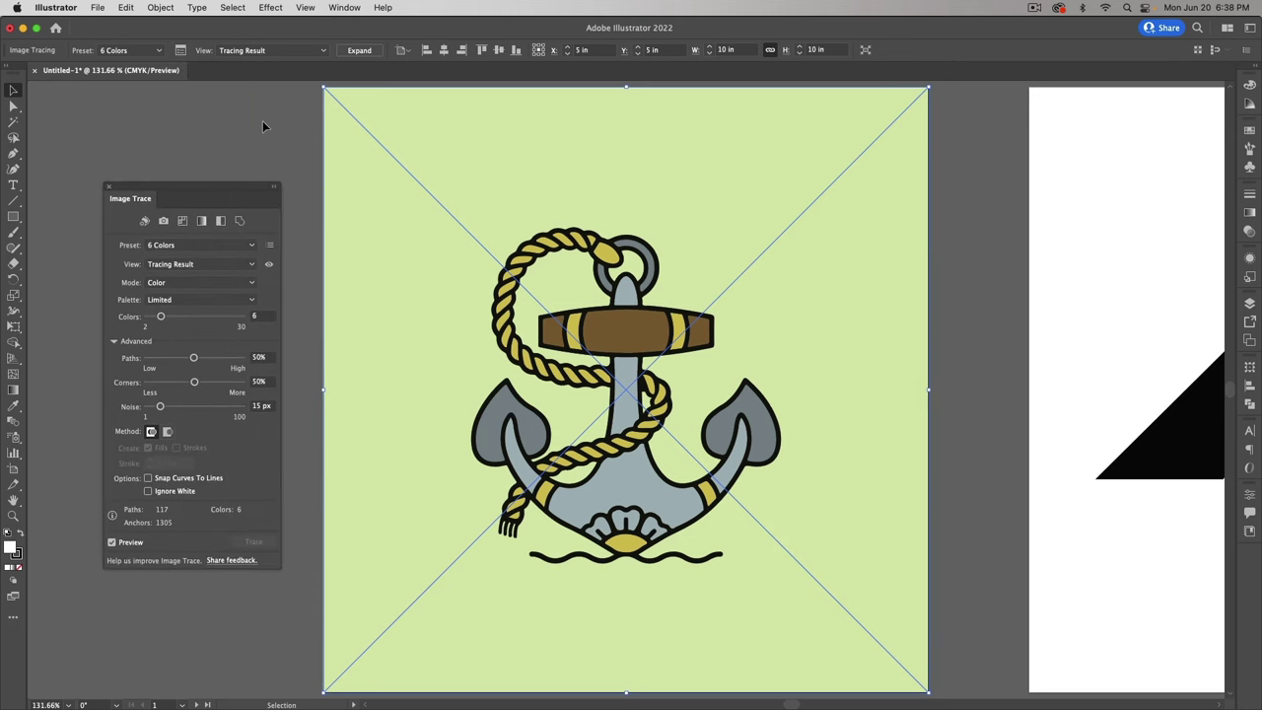
left_click(353, 8)
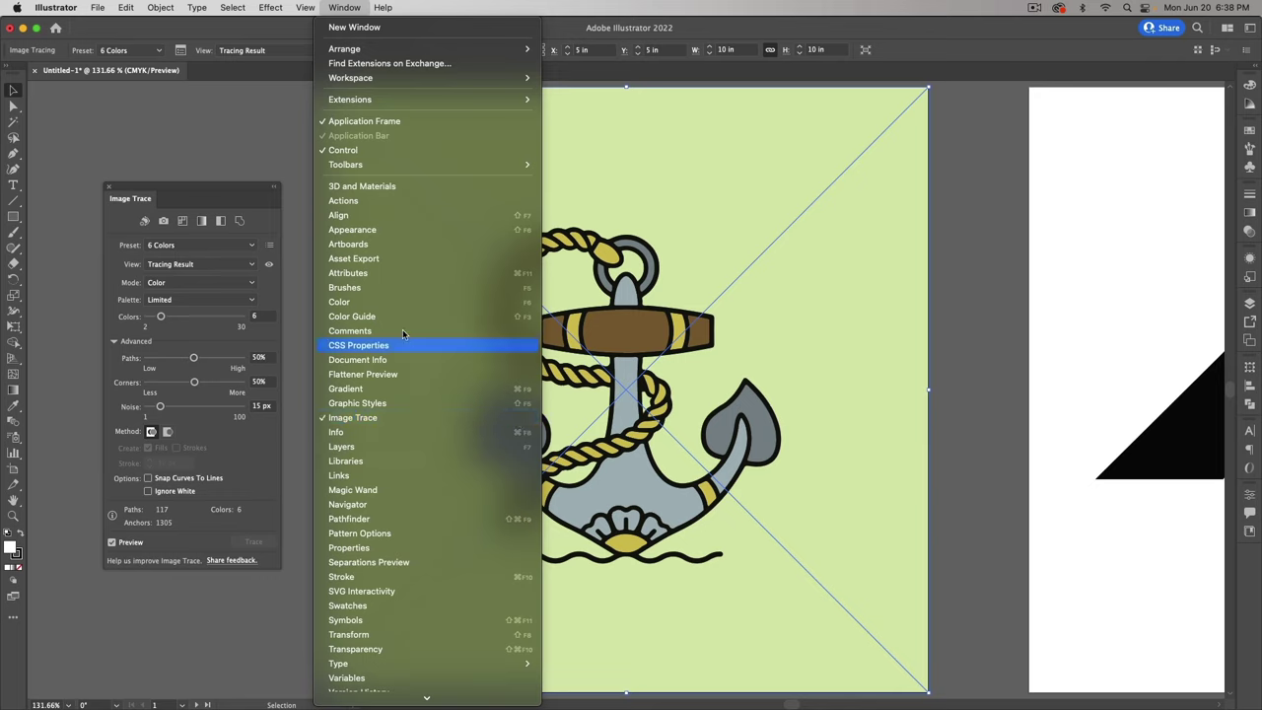
left_click(732, 32)
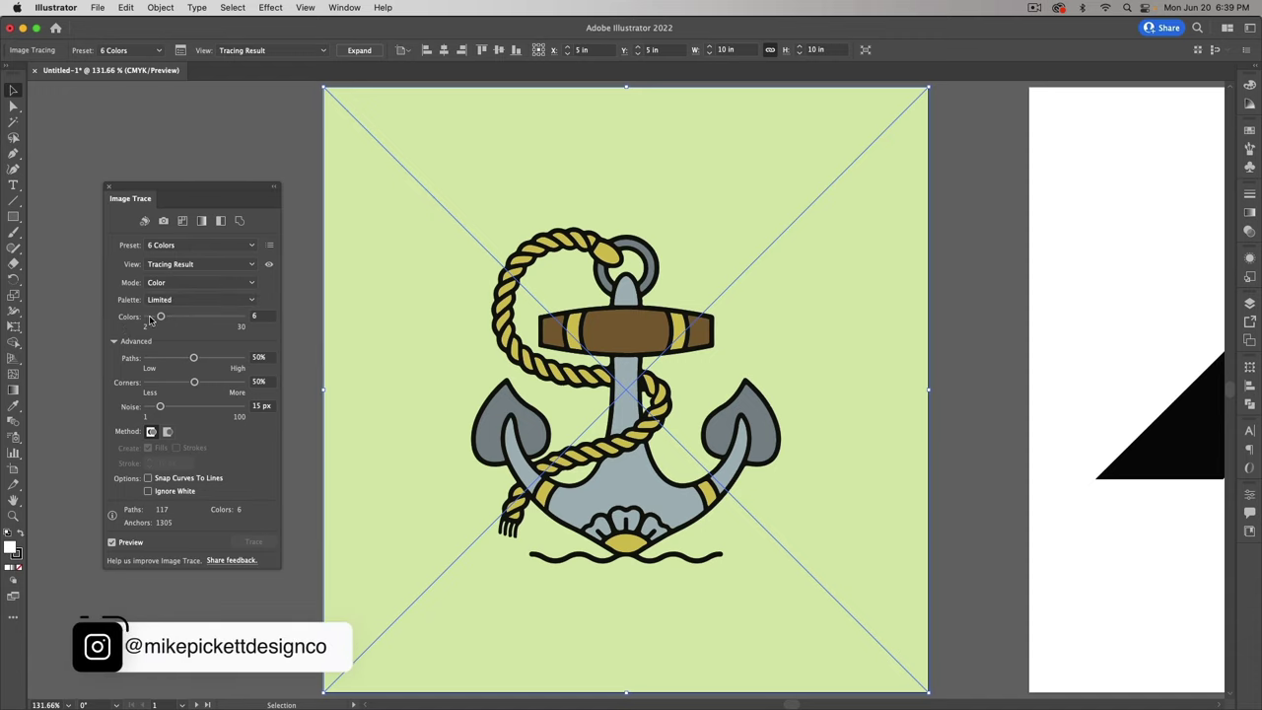
left_click(262, 317)
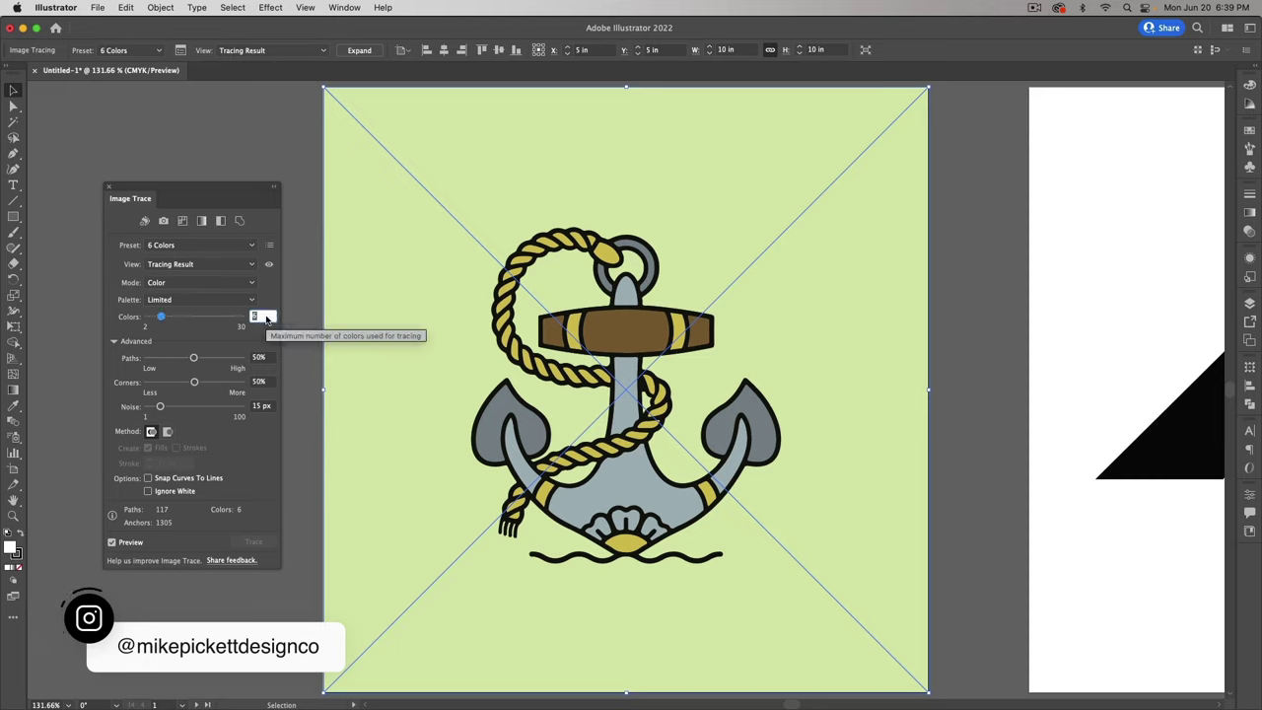
type("8")
key("Tab")
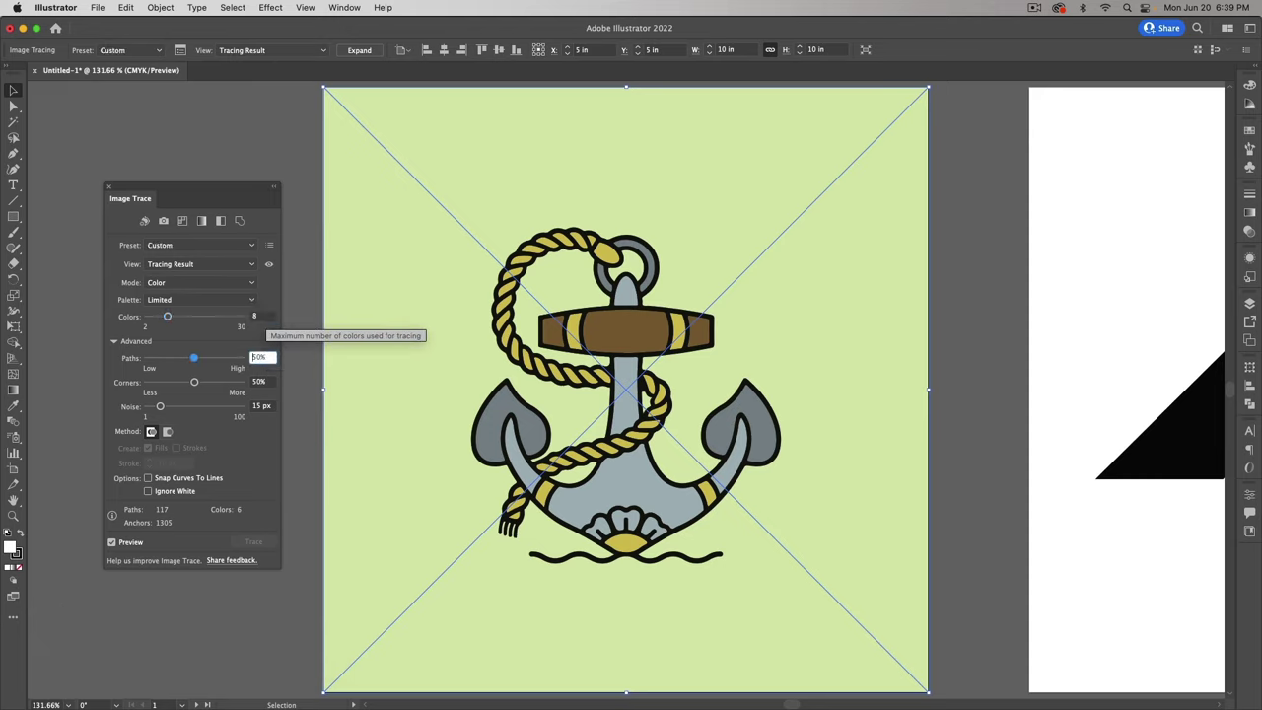
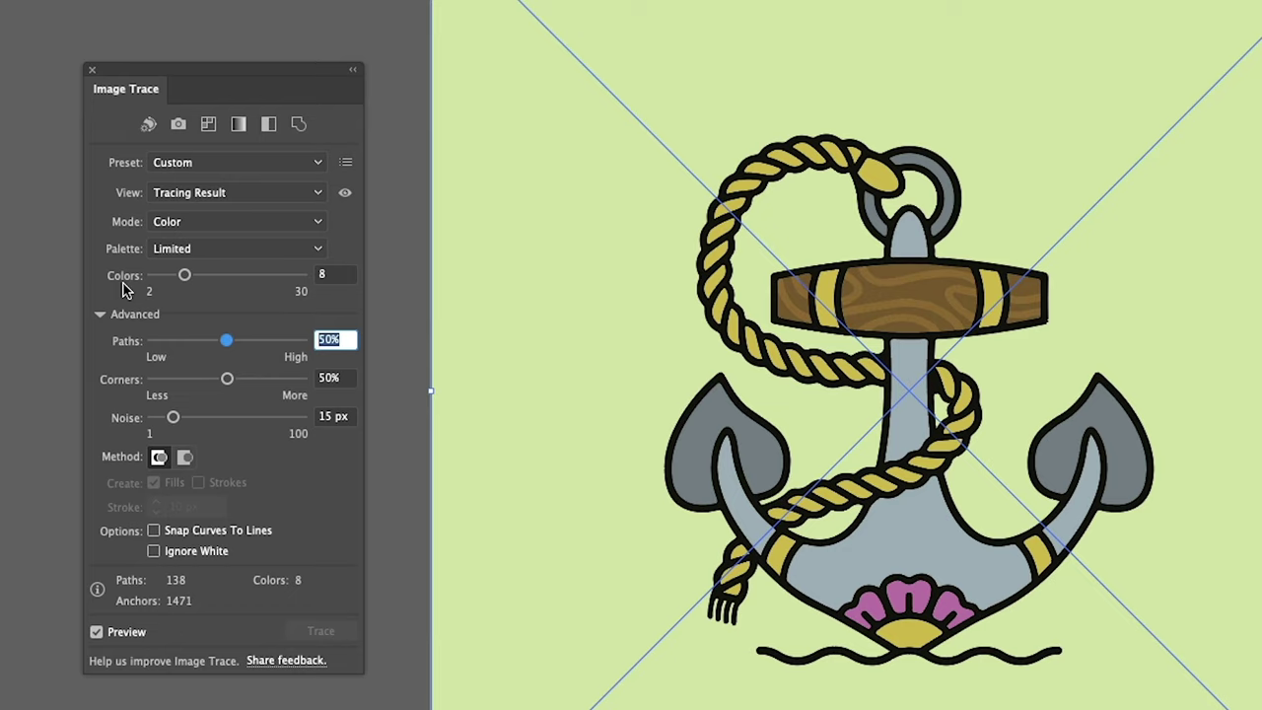
- Refine the anchor tracing with paths at 75%, corners at 80% and noise at 24 px
left_click(315, 163)
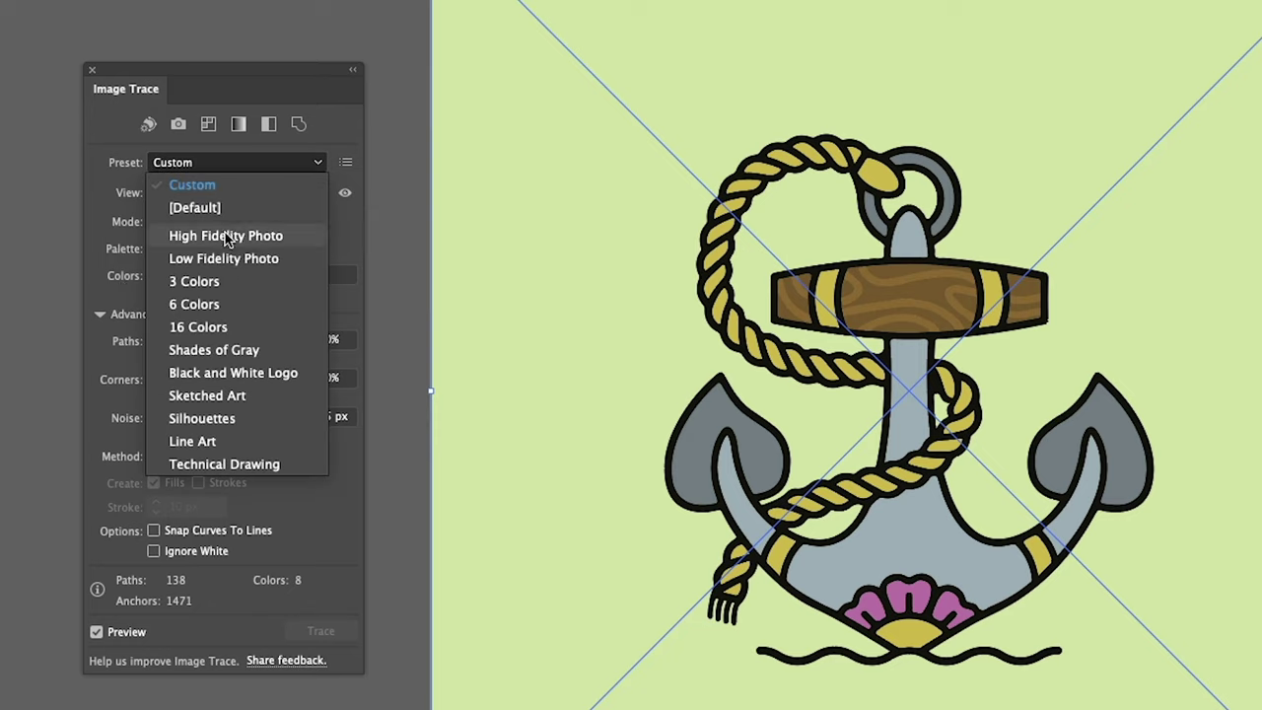
left_click(347, 134)
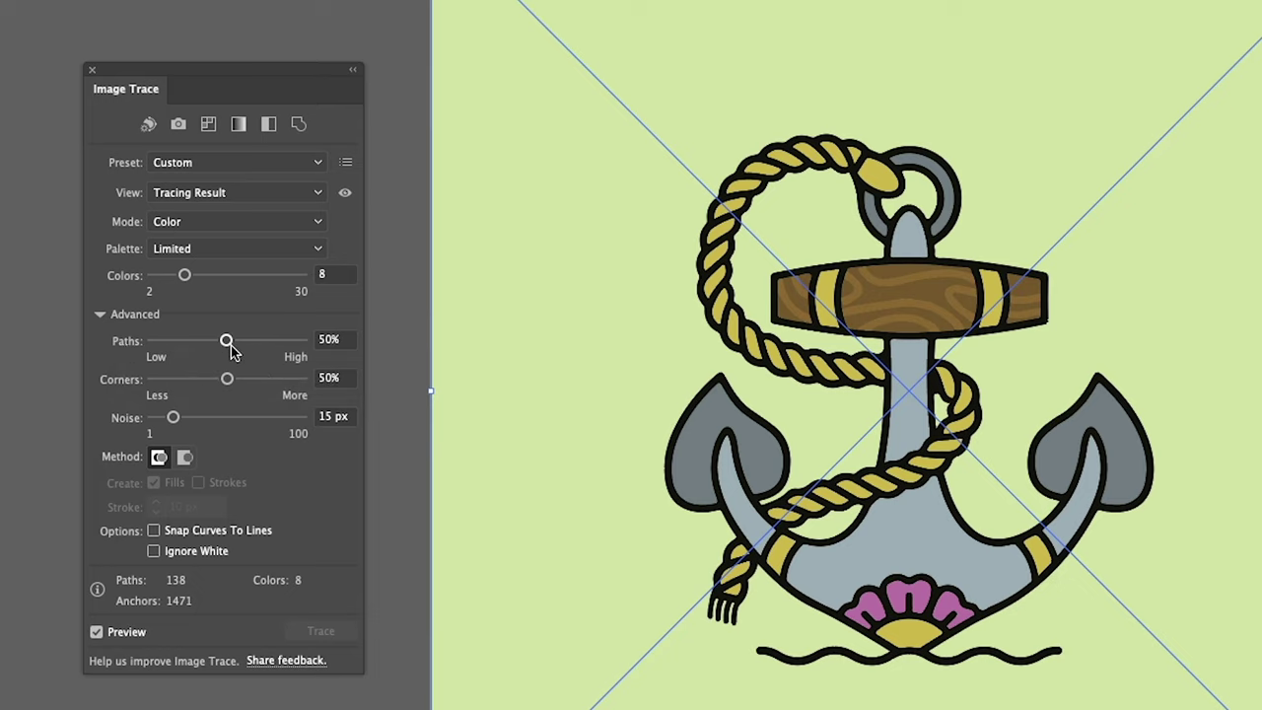
left_click_drag(226, 341, 264, 342)
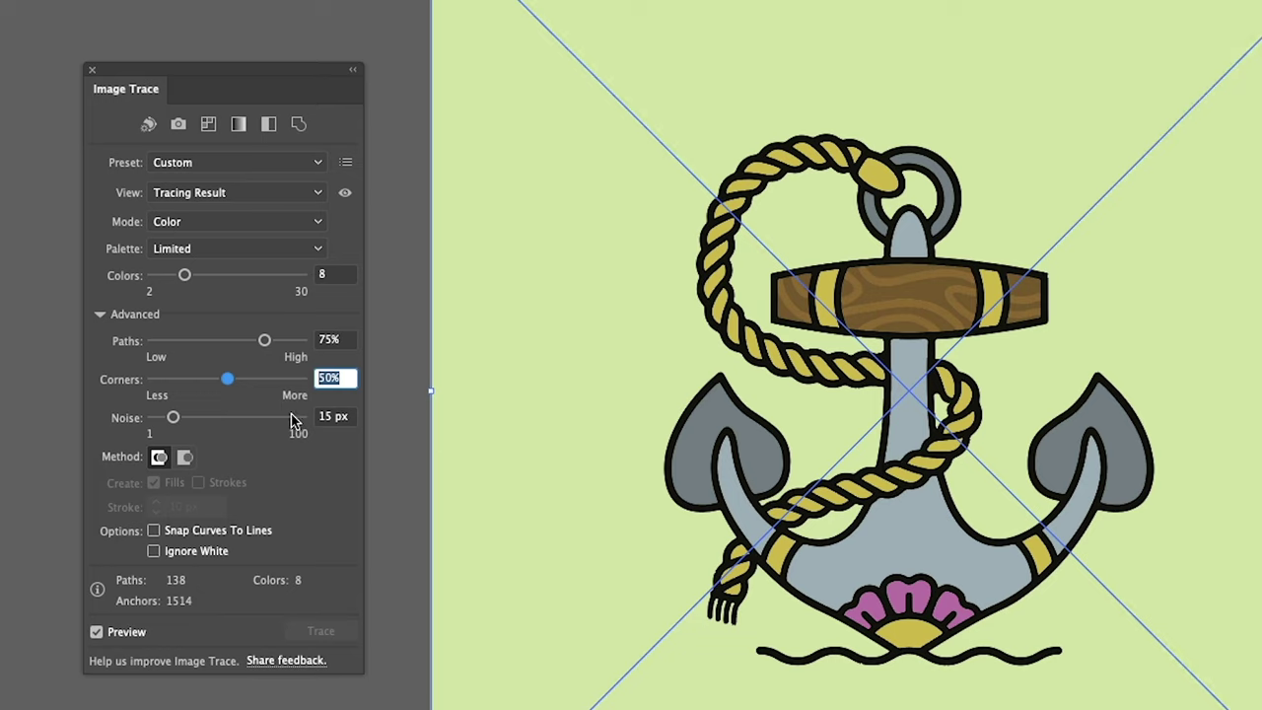
left_click_drag(229, 388, 271, 380)
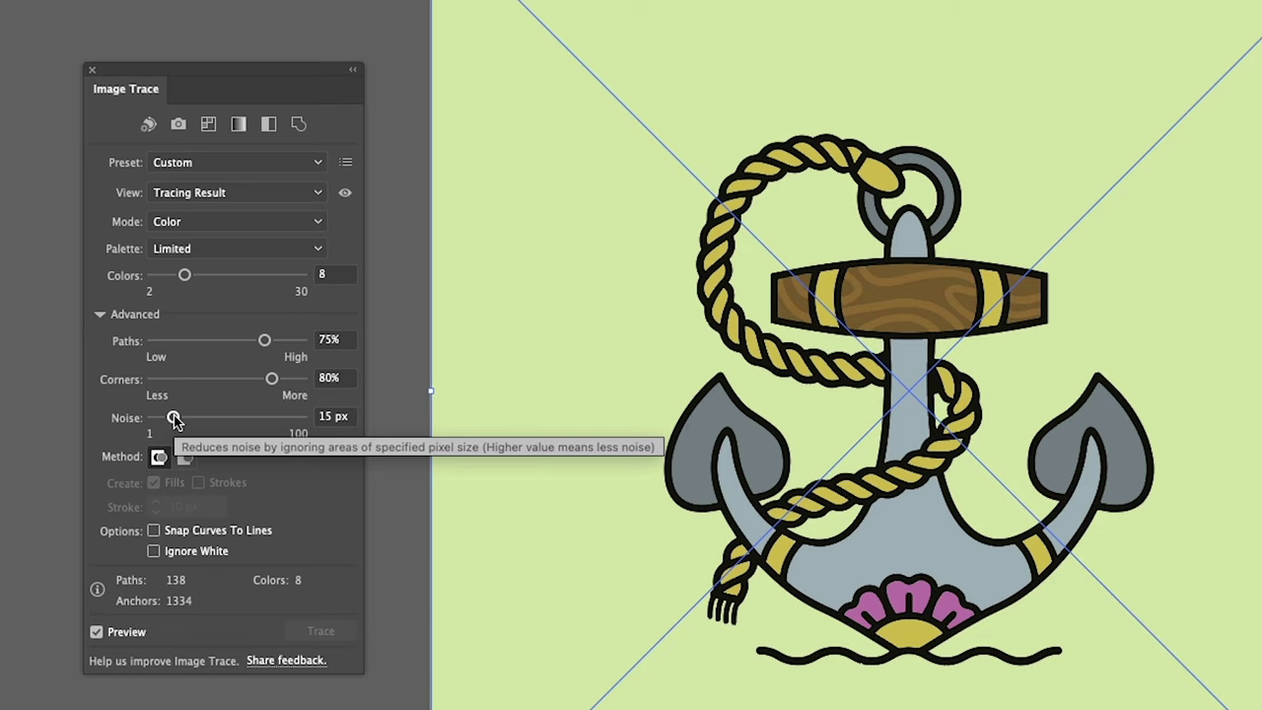
left_click_drag(174, 418, 186, 417)
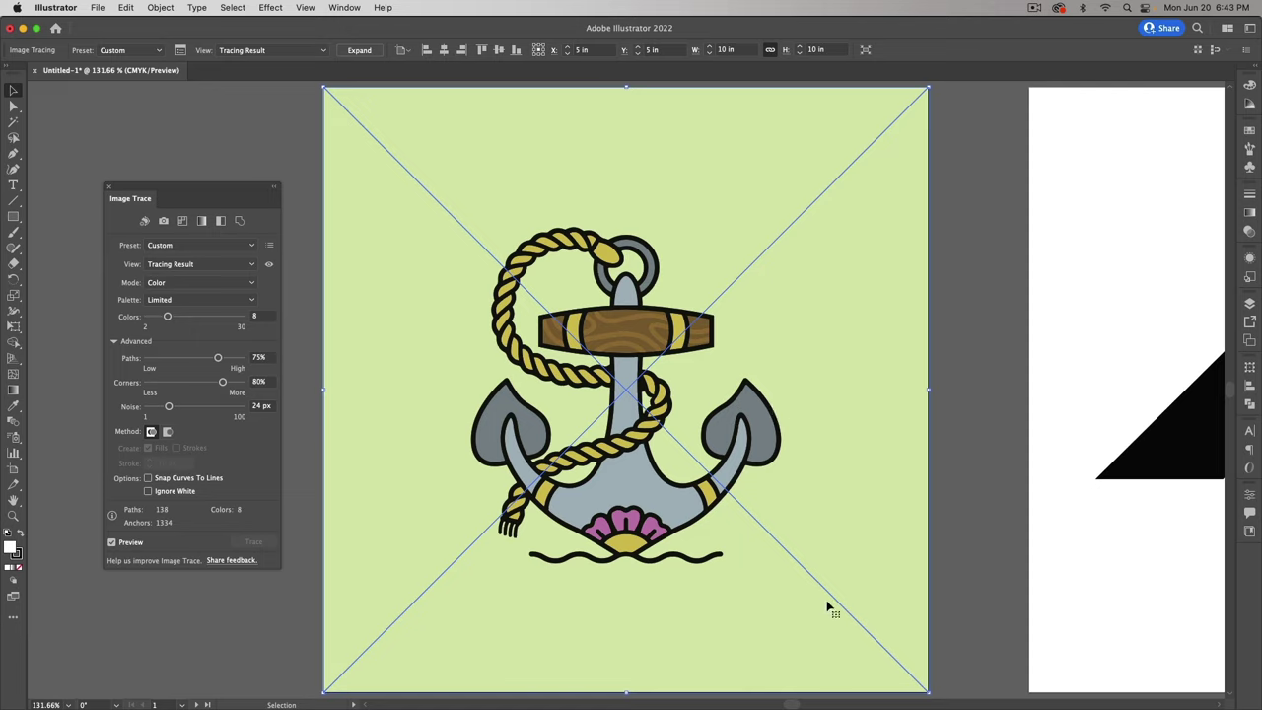
- Show the anchor tracing as Outlines with Source Image and expand it into editable paths
left_click(256, 270)
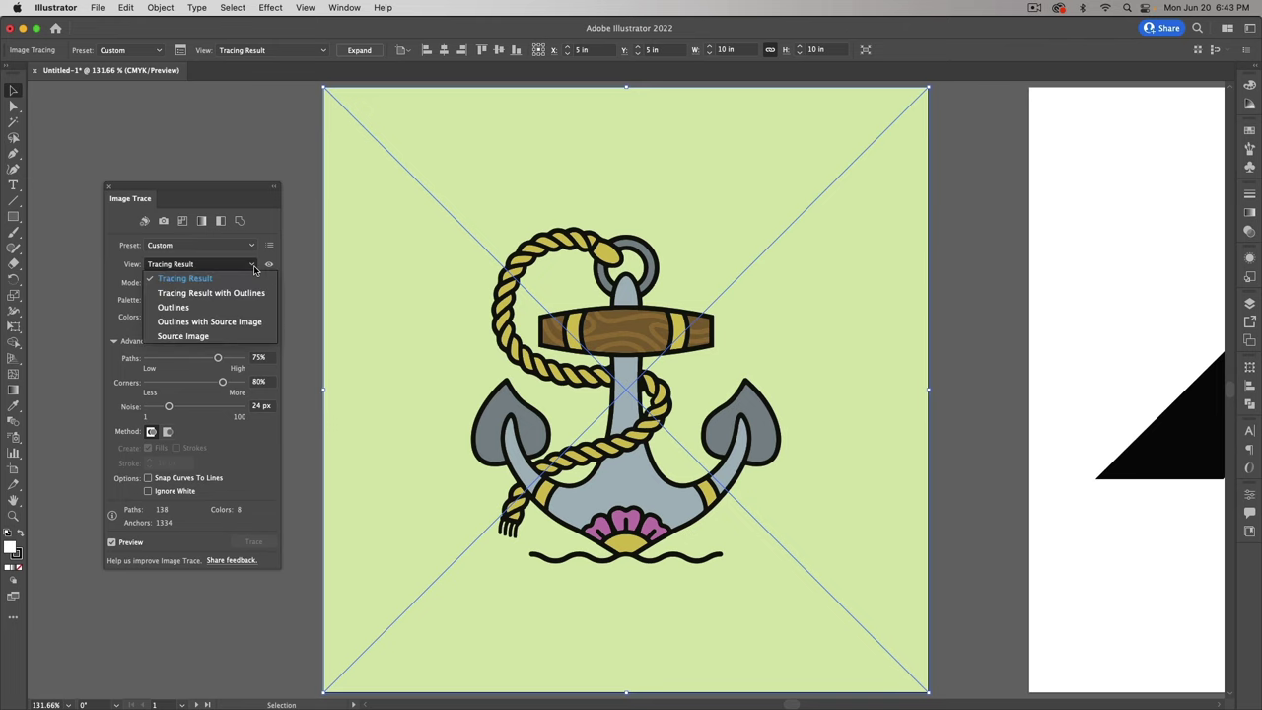
left_click(238, 323)
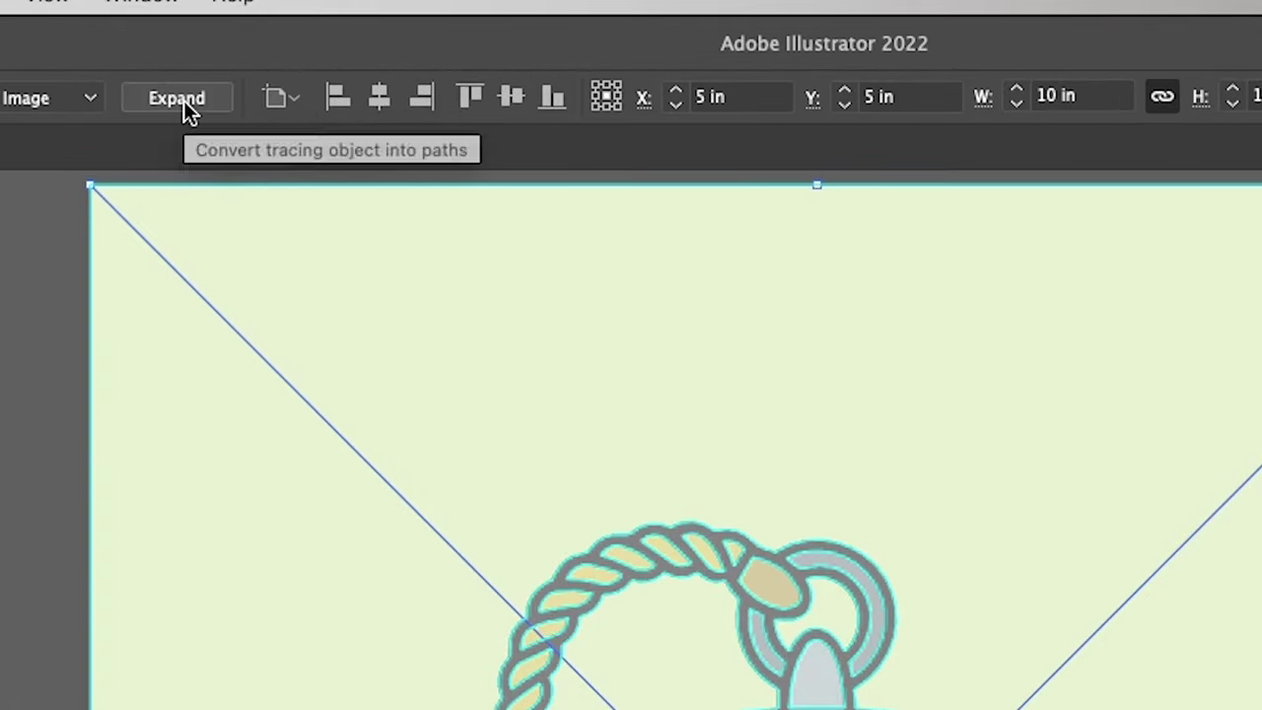
left_click(177, 98)
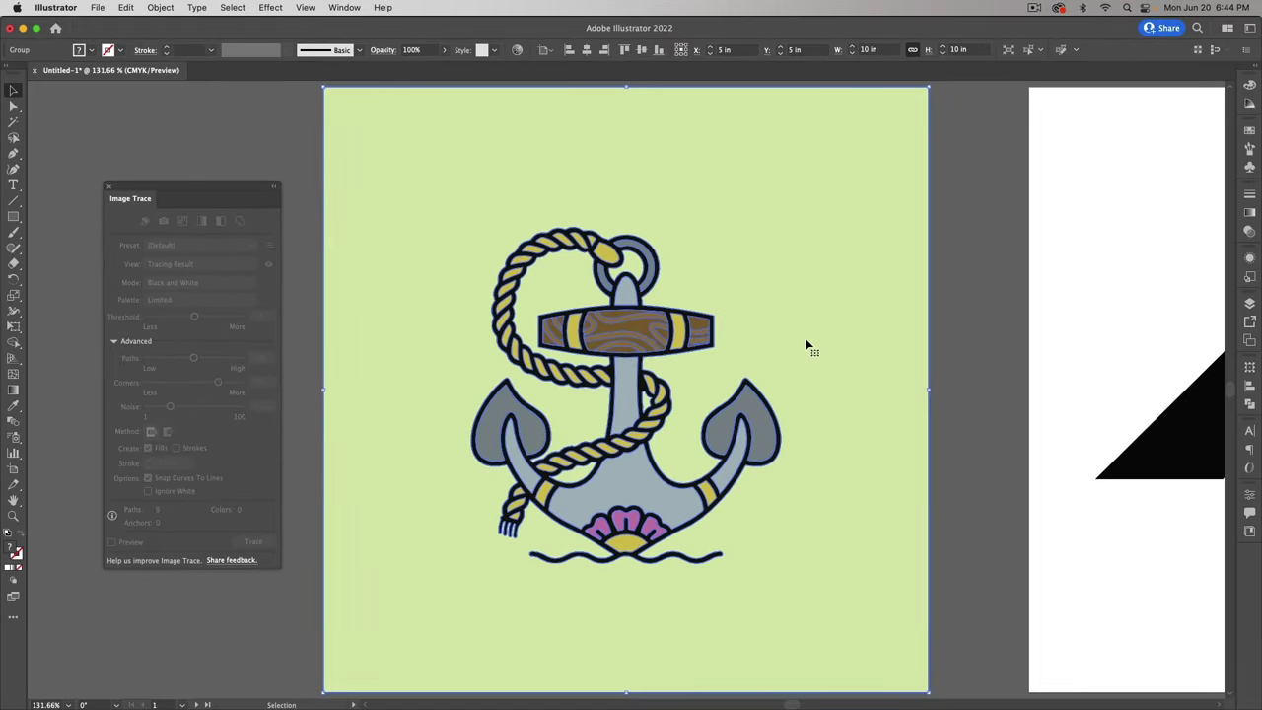
- Examine the expanded anchor's points and edges up close at 600% around the wooden crossbar, rope and ring, deselecting the paths
key("a")
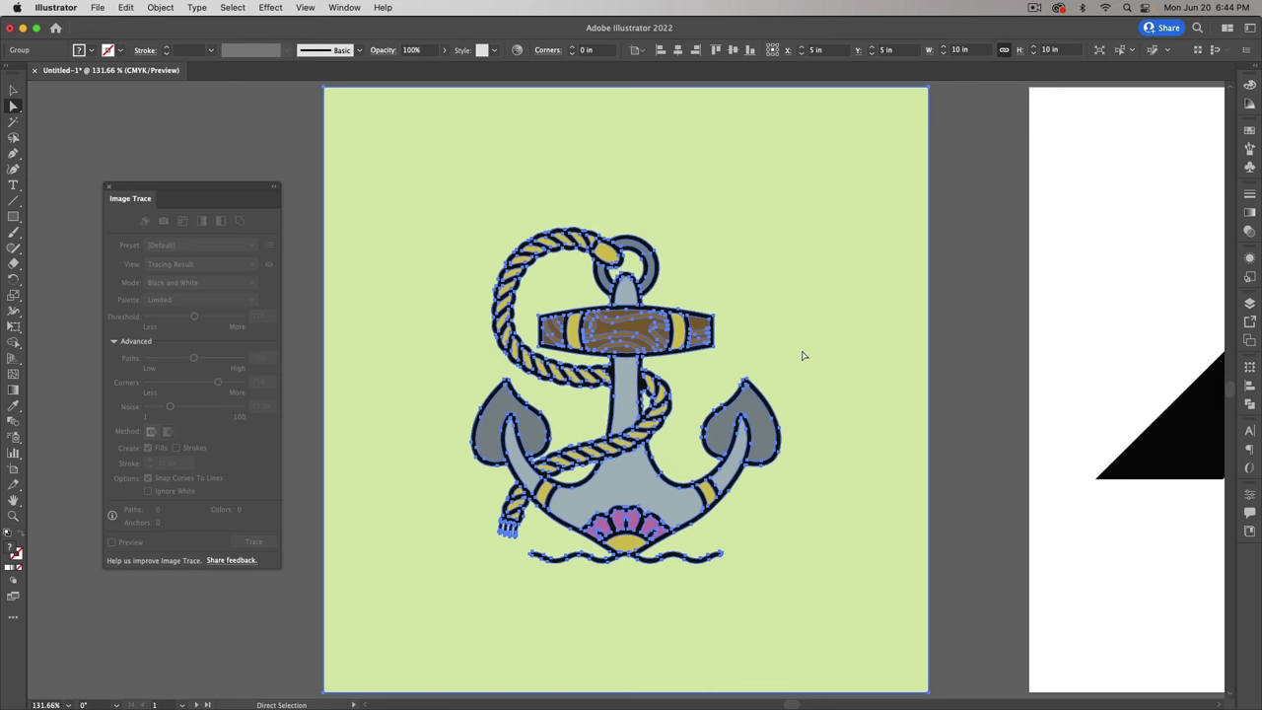
key("super+equal")
key("super+equal")
key("super+equal")
key("super+equal")
key("super+equal")
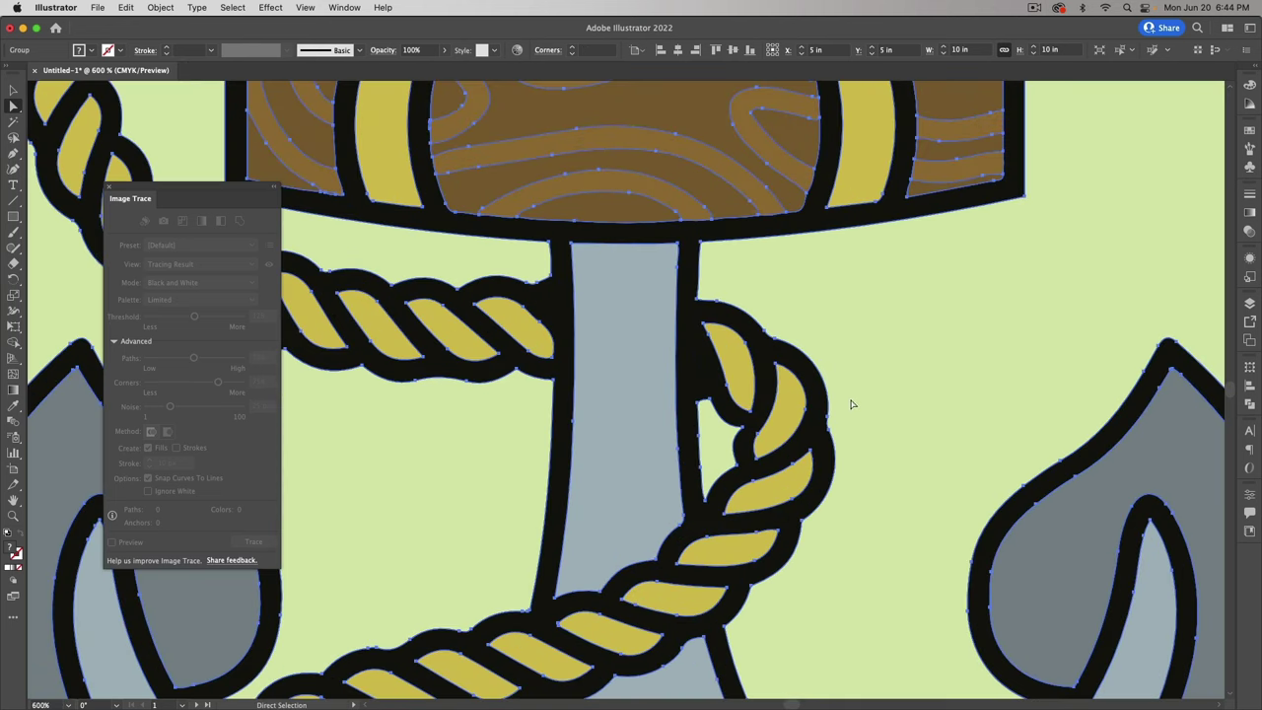
scroll(896, 398, "up", 5)
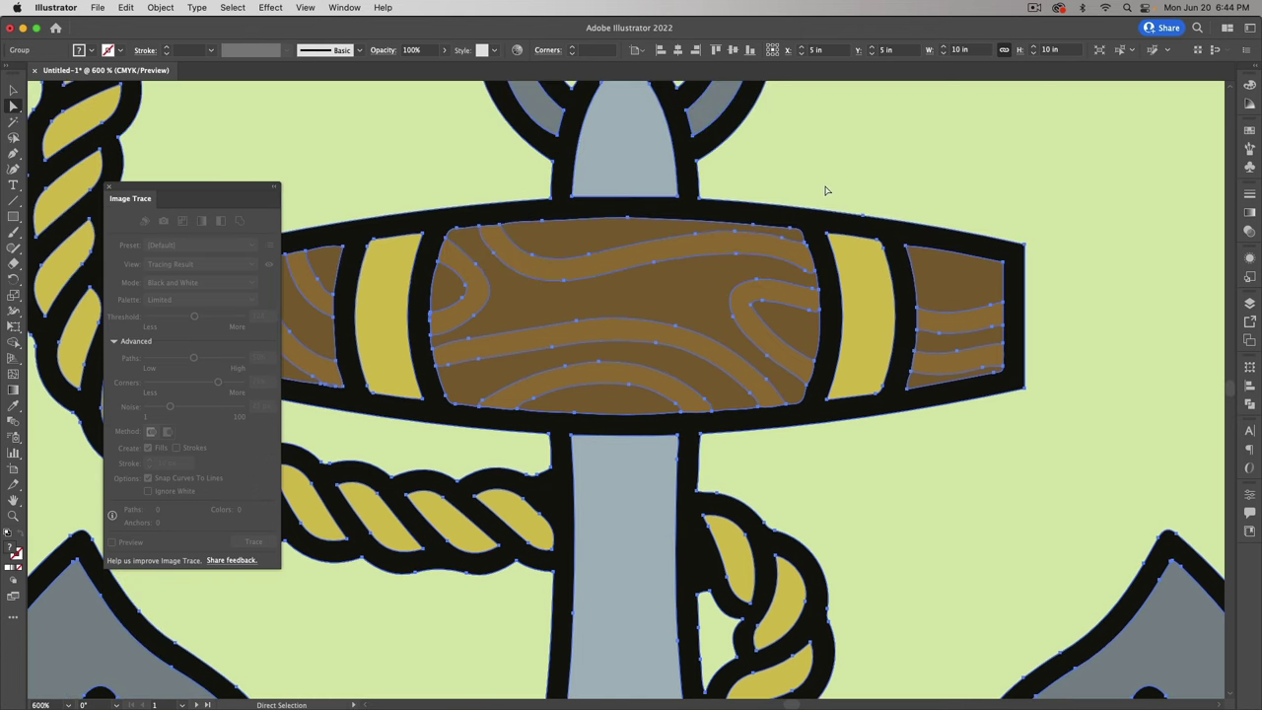
scroll(826, 191, "up", 1)
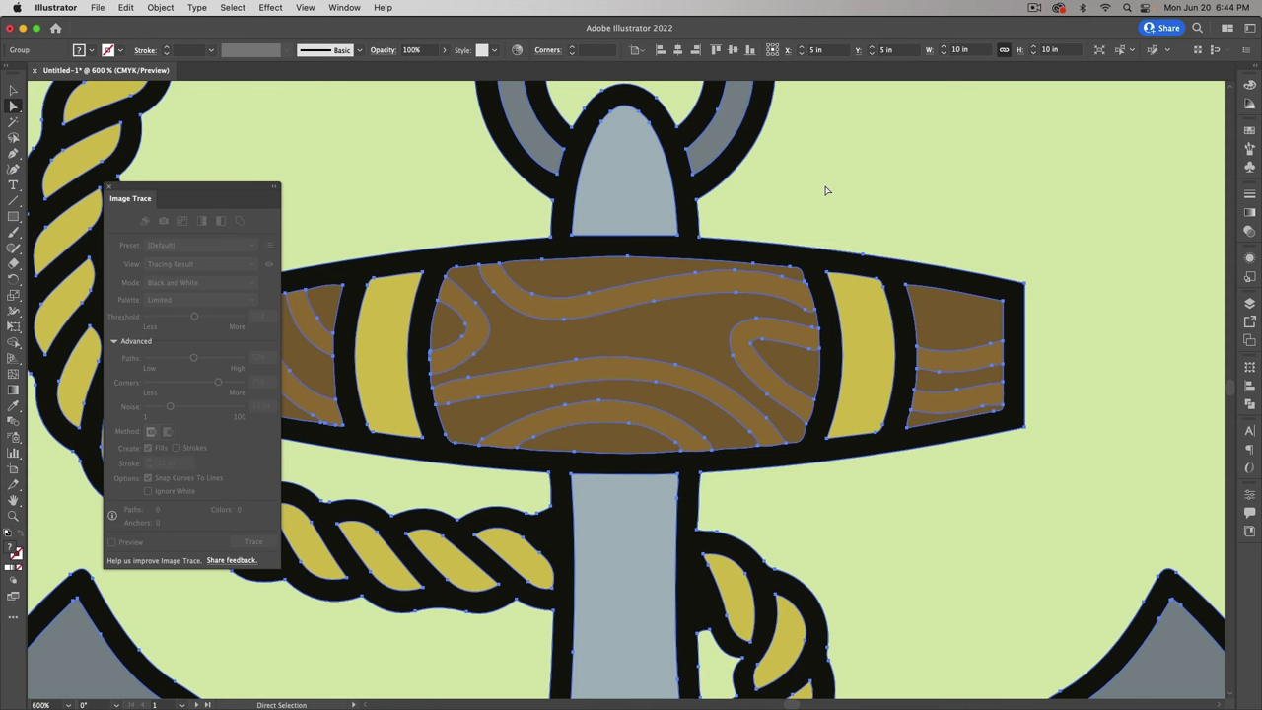
left_click(576, 202)
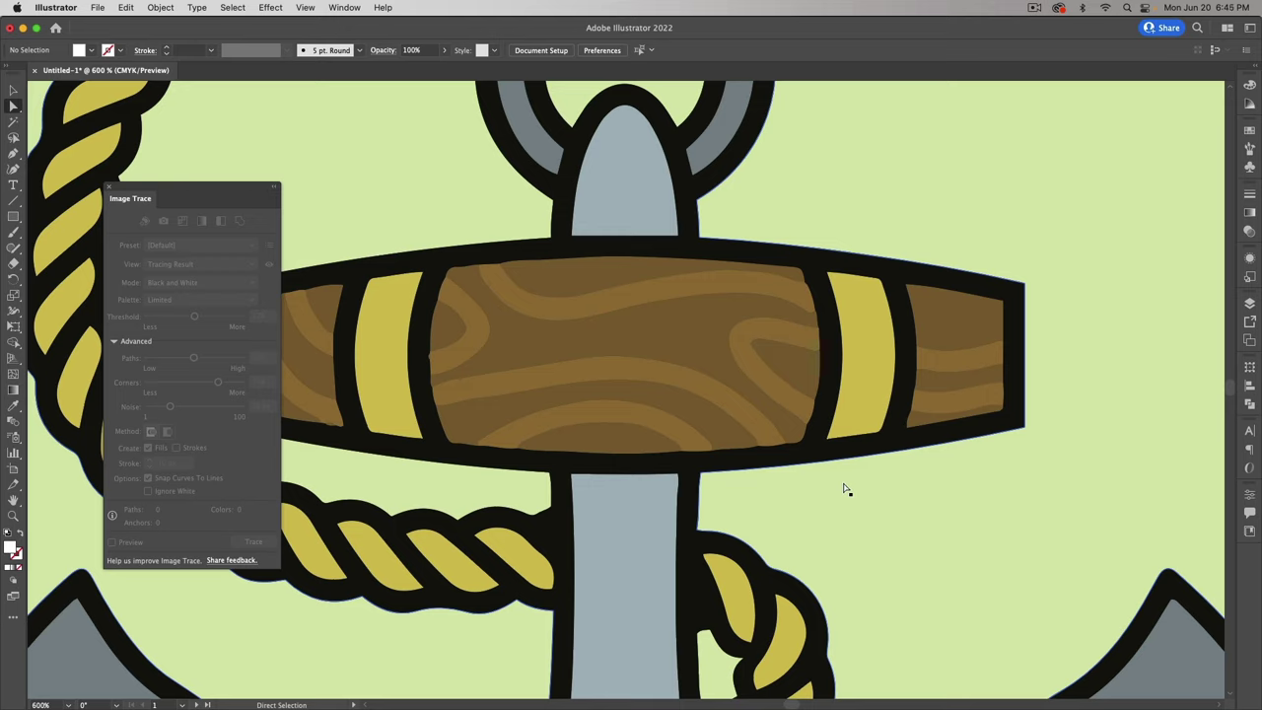
scroll(845, 489, "left", 5)
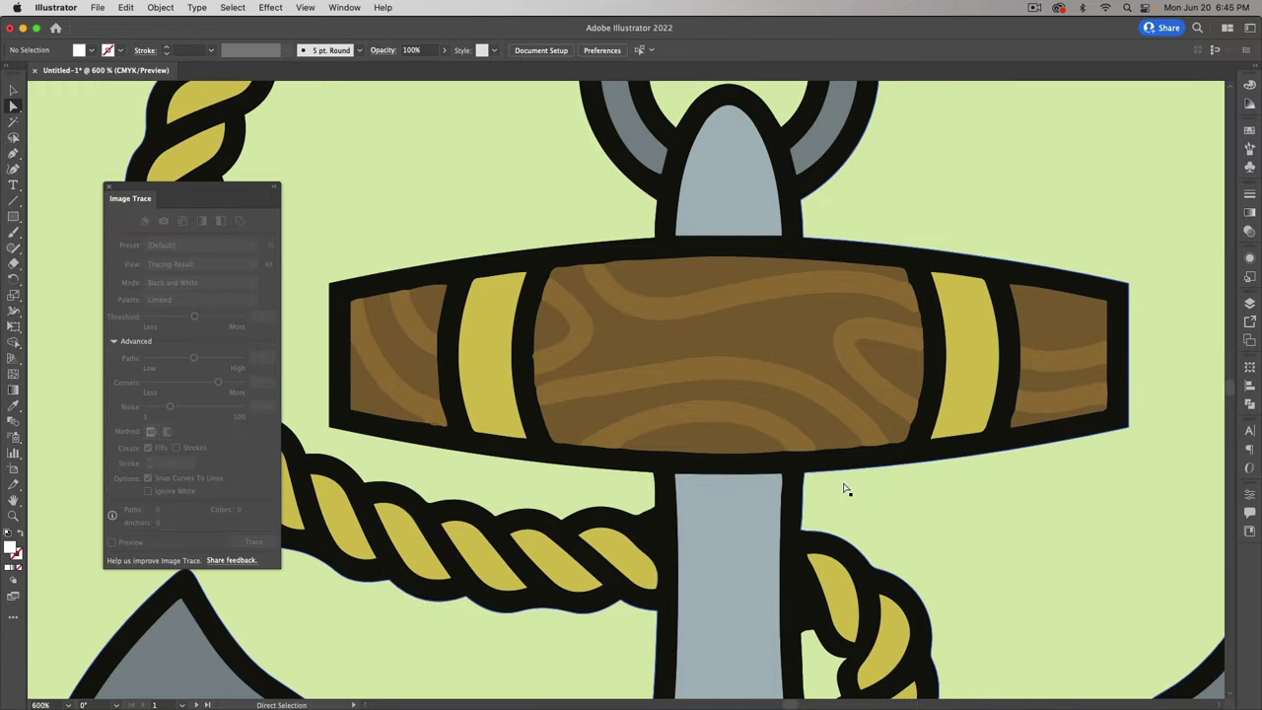
scroll(846, 489, "up", 10)
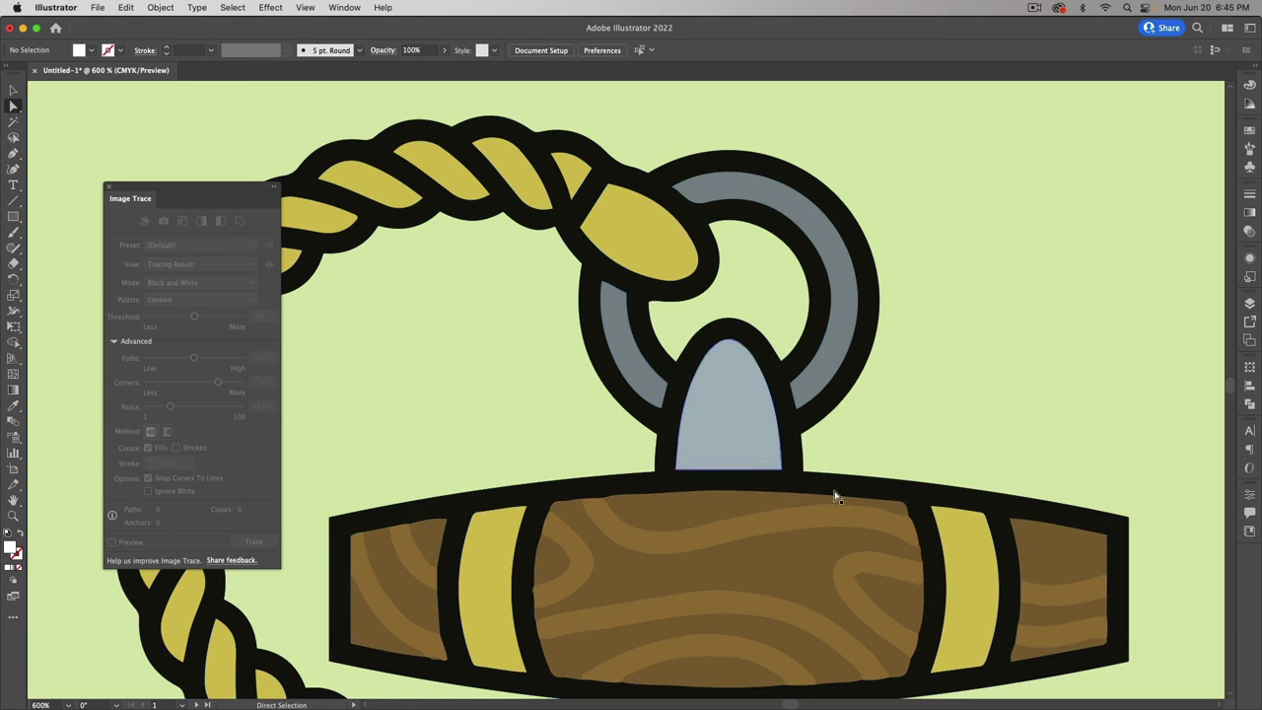
- Examine the path points around the anchor's wooden crossbar by selecting the black outline and the green background
scroll(920, 523, "down", 4)
scroll(920, 523, "down", 10)
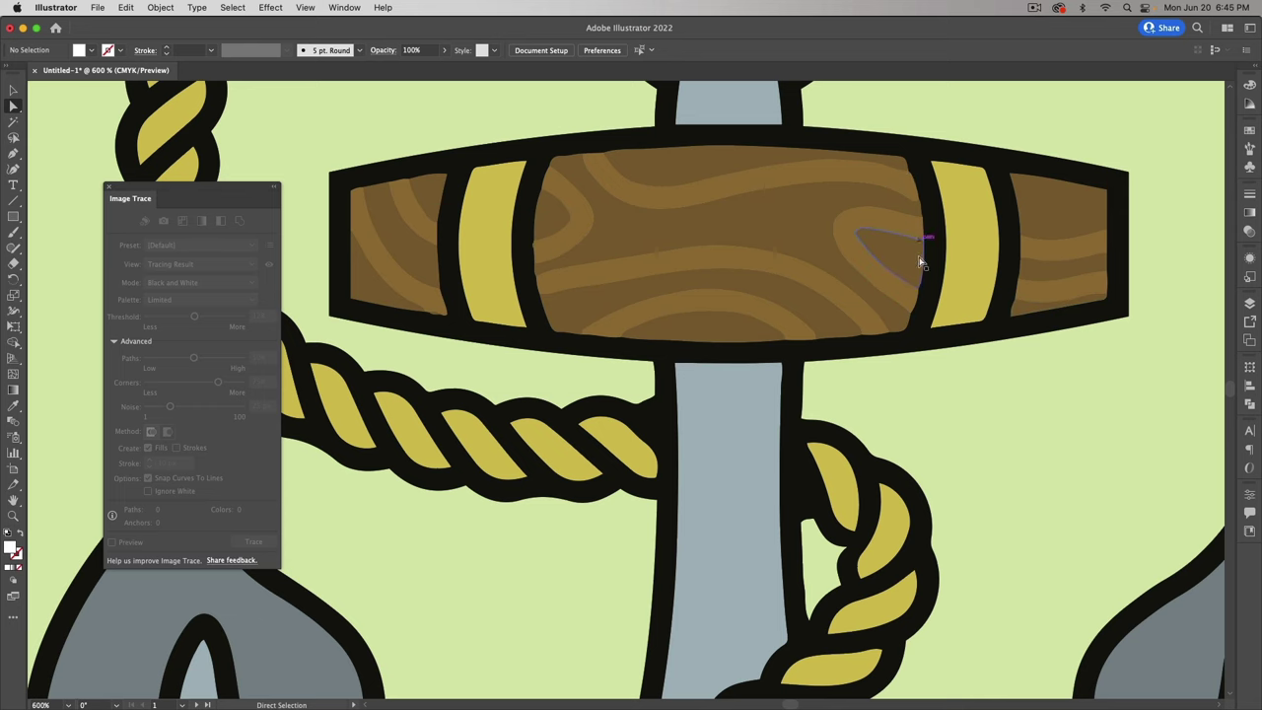
left_click(922, 163)
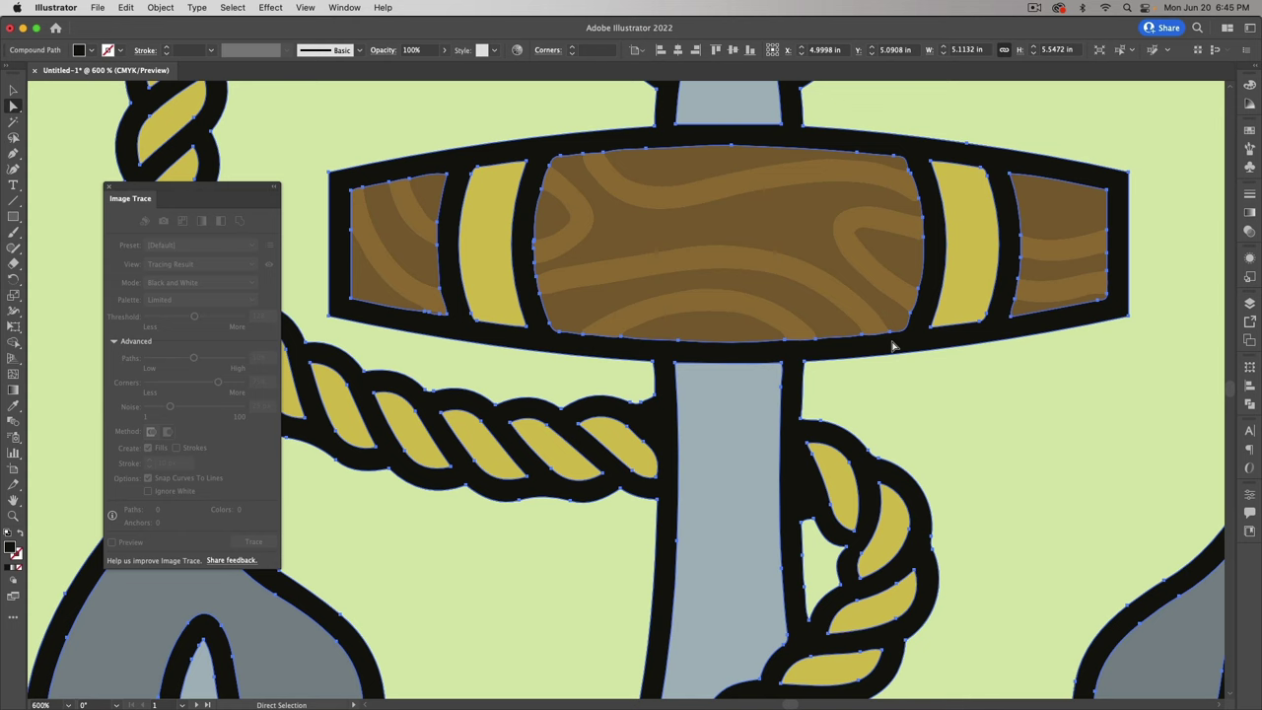
left_click(935, 369)
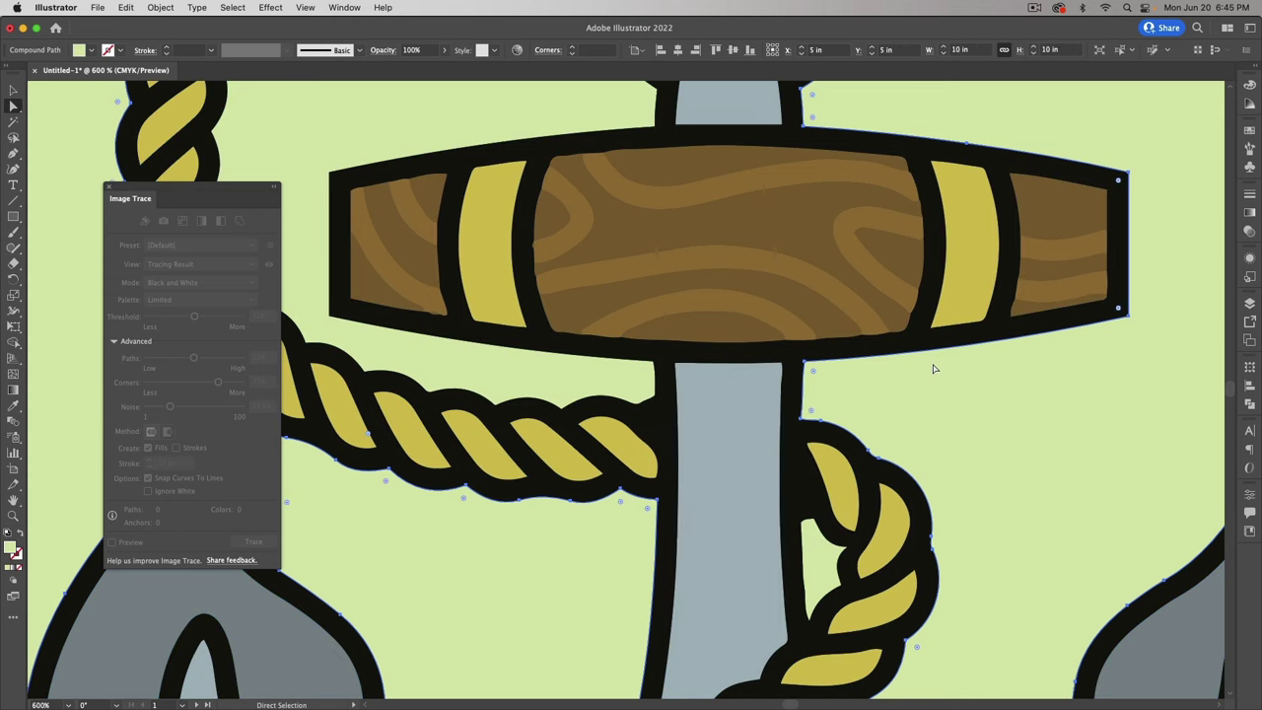
- Deselect the anchor artwork and trace the mountain logo image with the Black and White Logo preset
key("super+0")
scroll(935, 368, "right", 10)
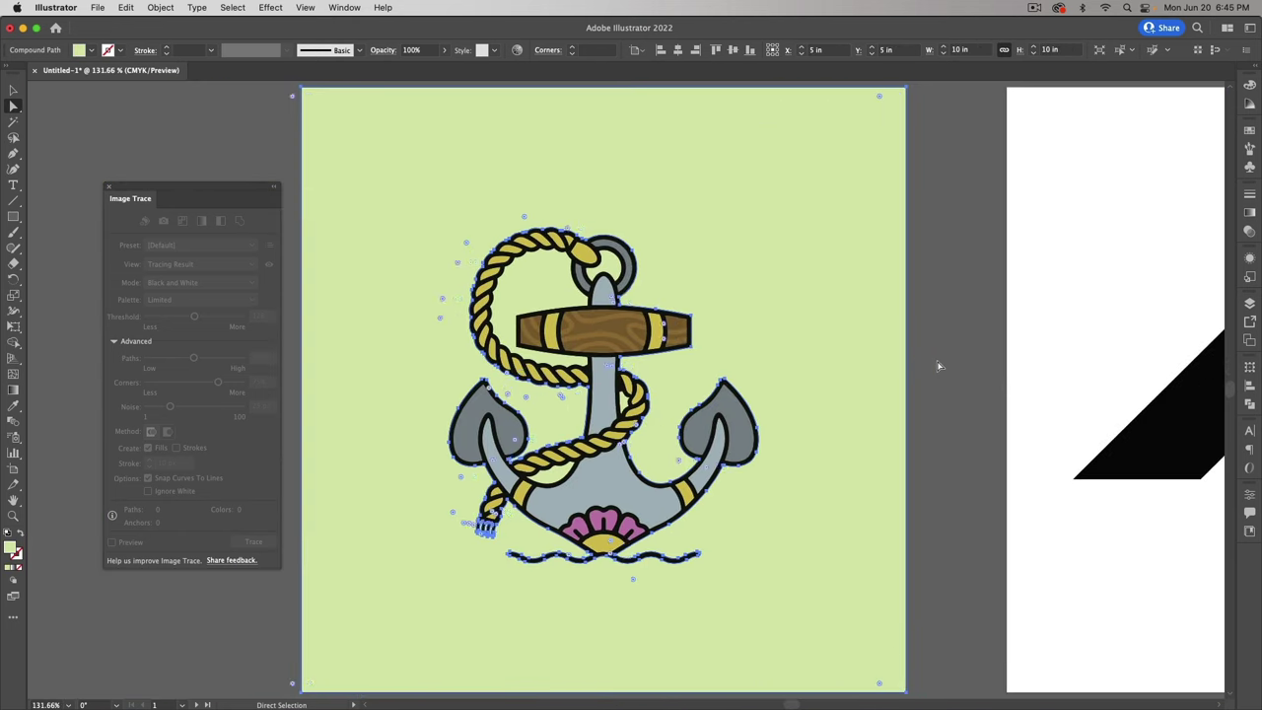
scroll(938, 367, "right", 1)
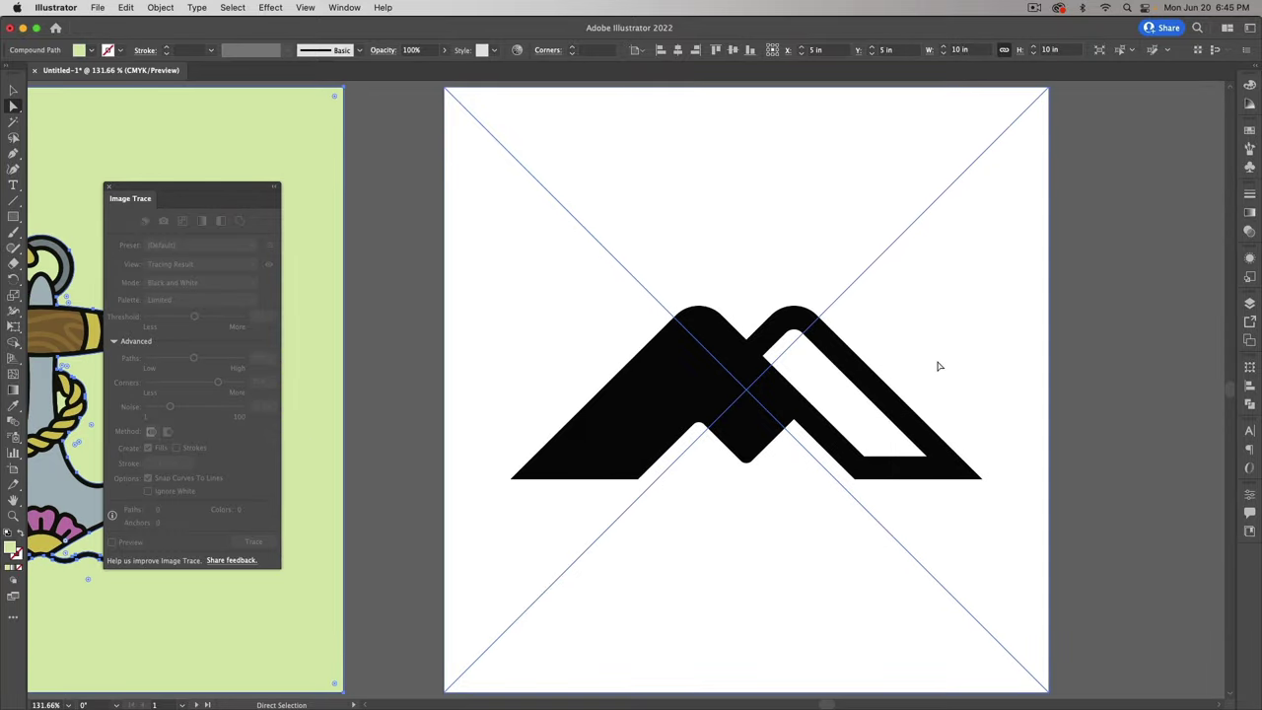
left_click(423, 302)
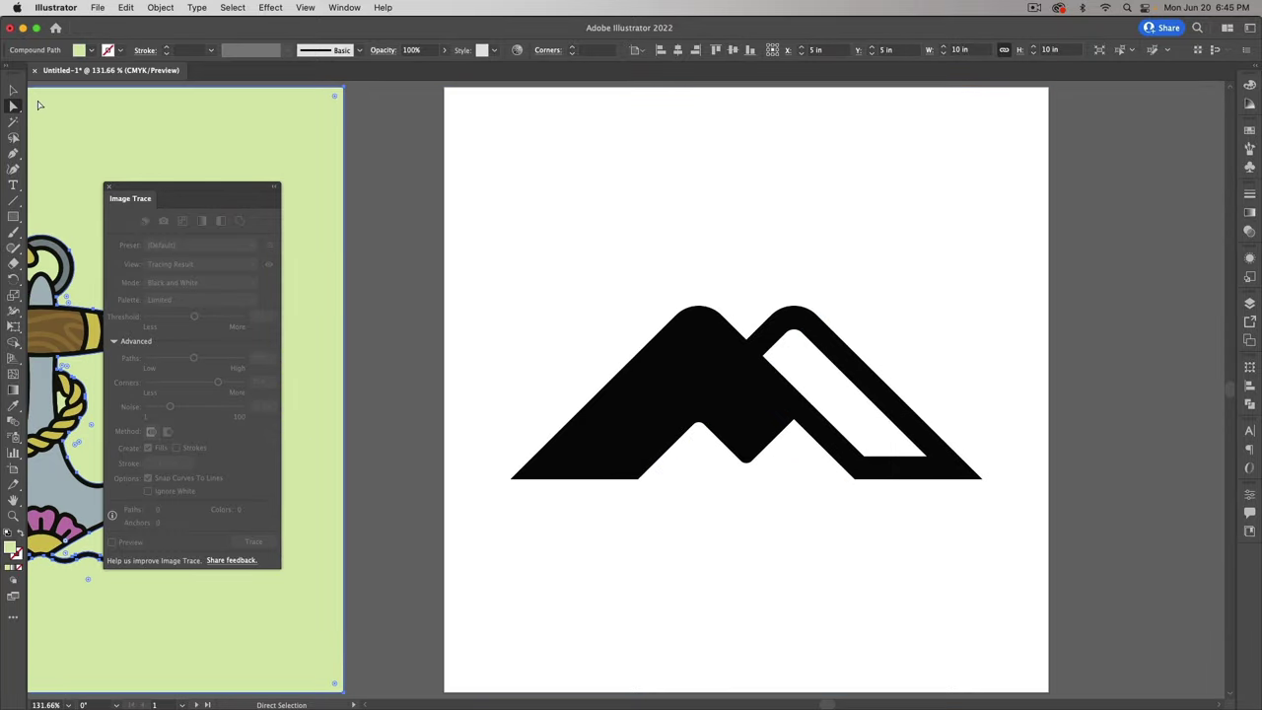
left_click(18, 91)
left_click(418, 273)
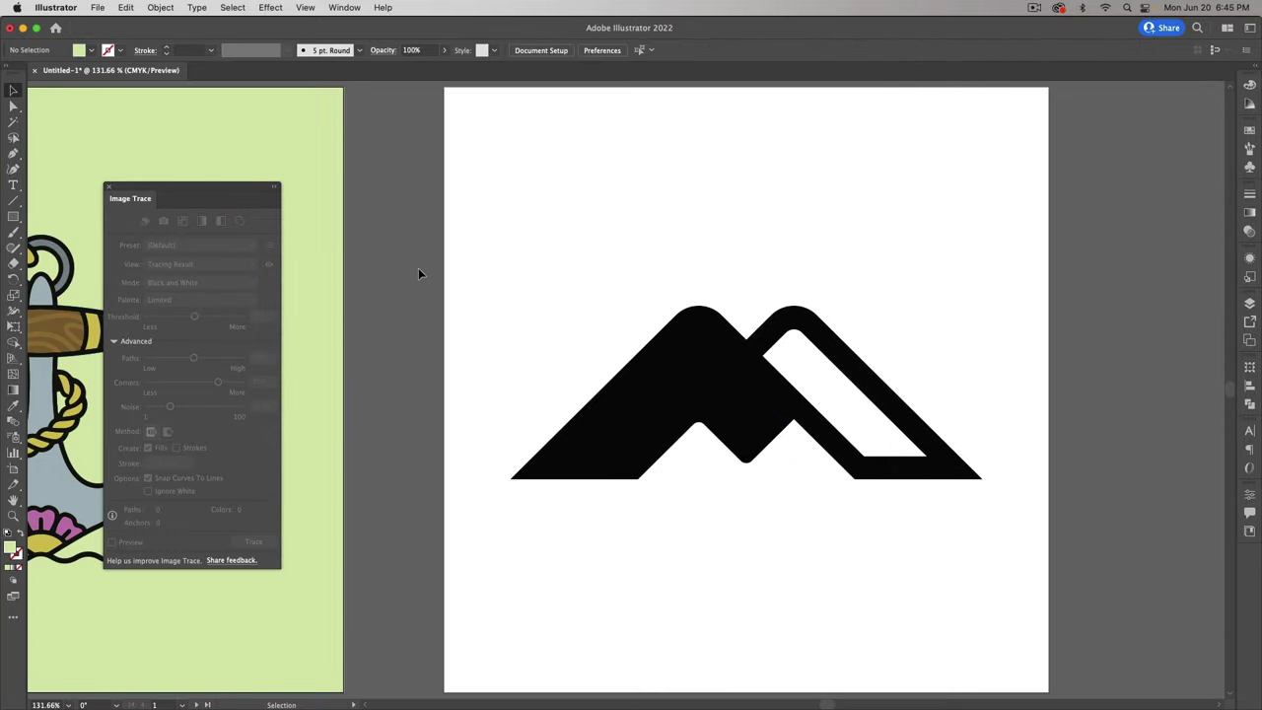
left_click(547, 261)
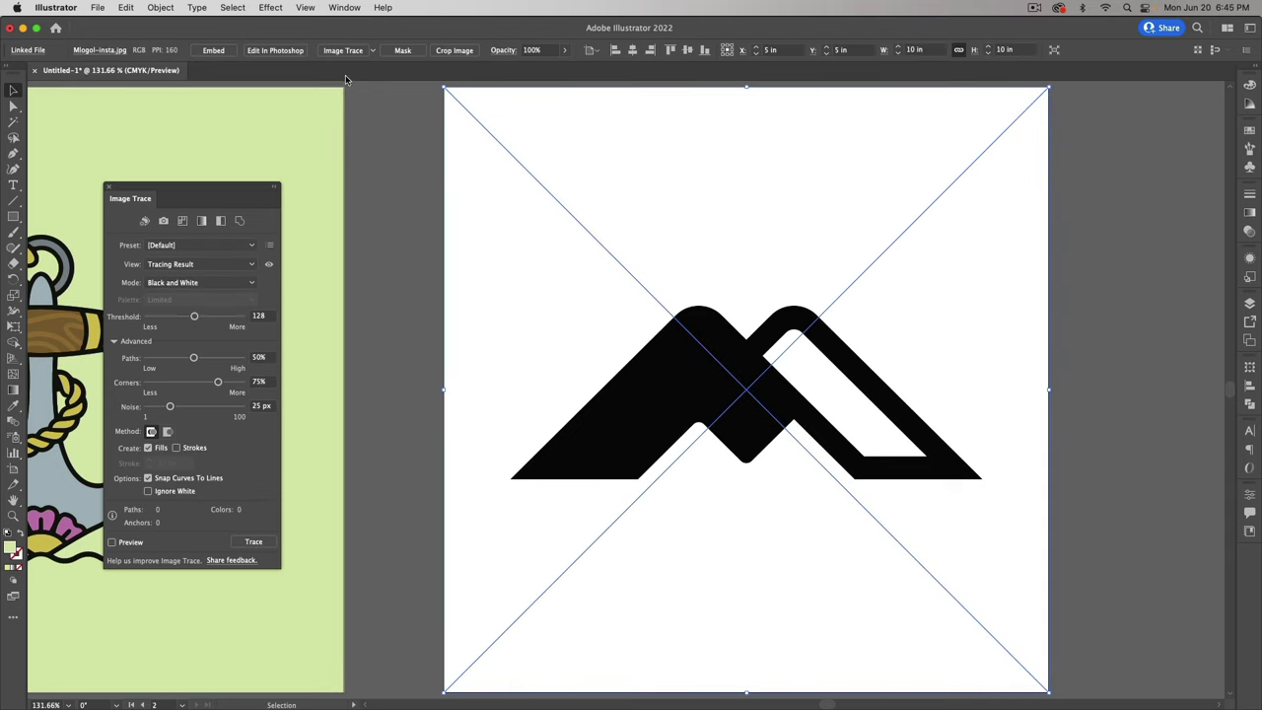
left_click(251, 246)
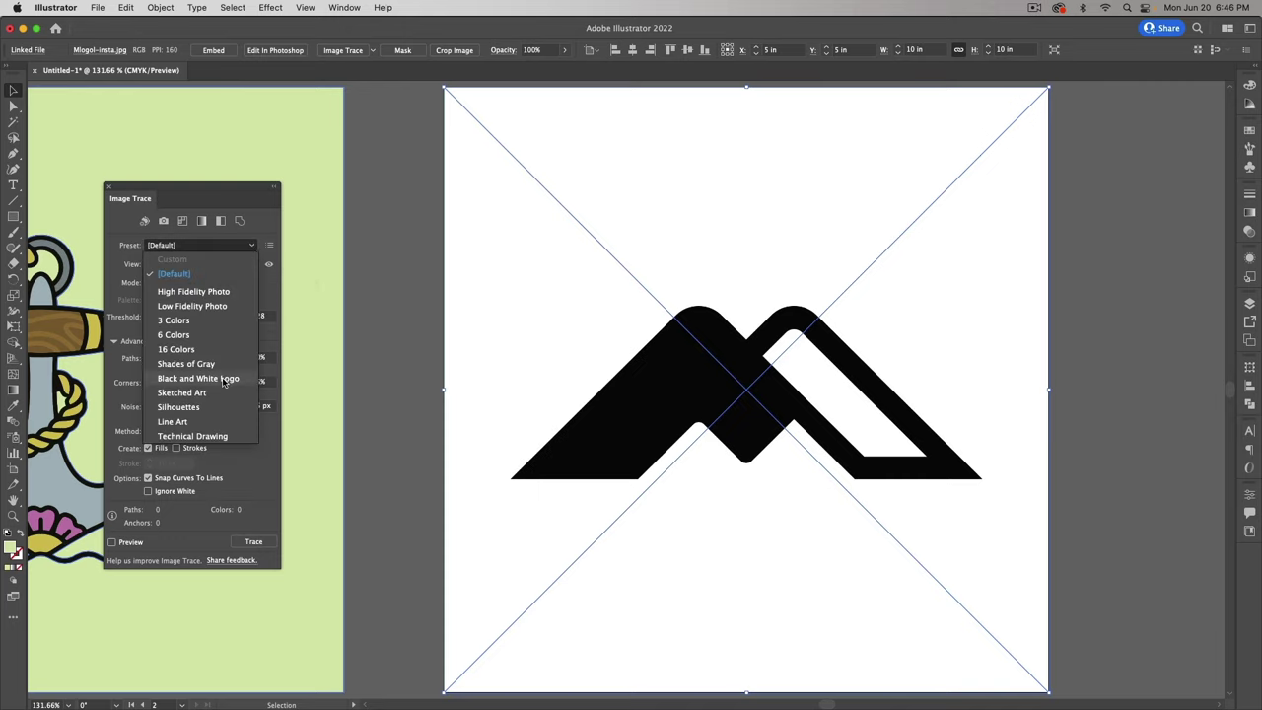
key("b")
key("Return")
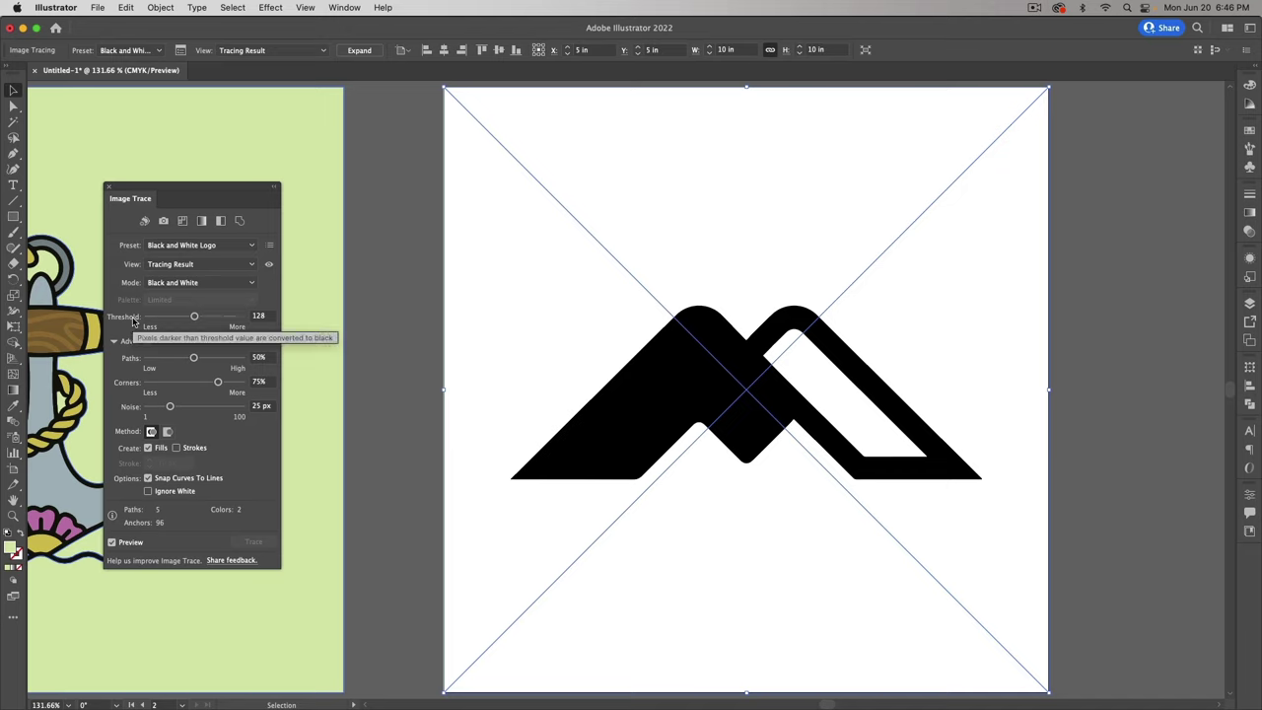
- Try tracing thresholds of 255, 246 and 254 on the mountain logo and settle on 170
left_click_drag(194, 316, 261, 357)
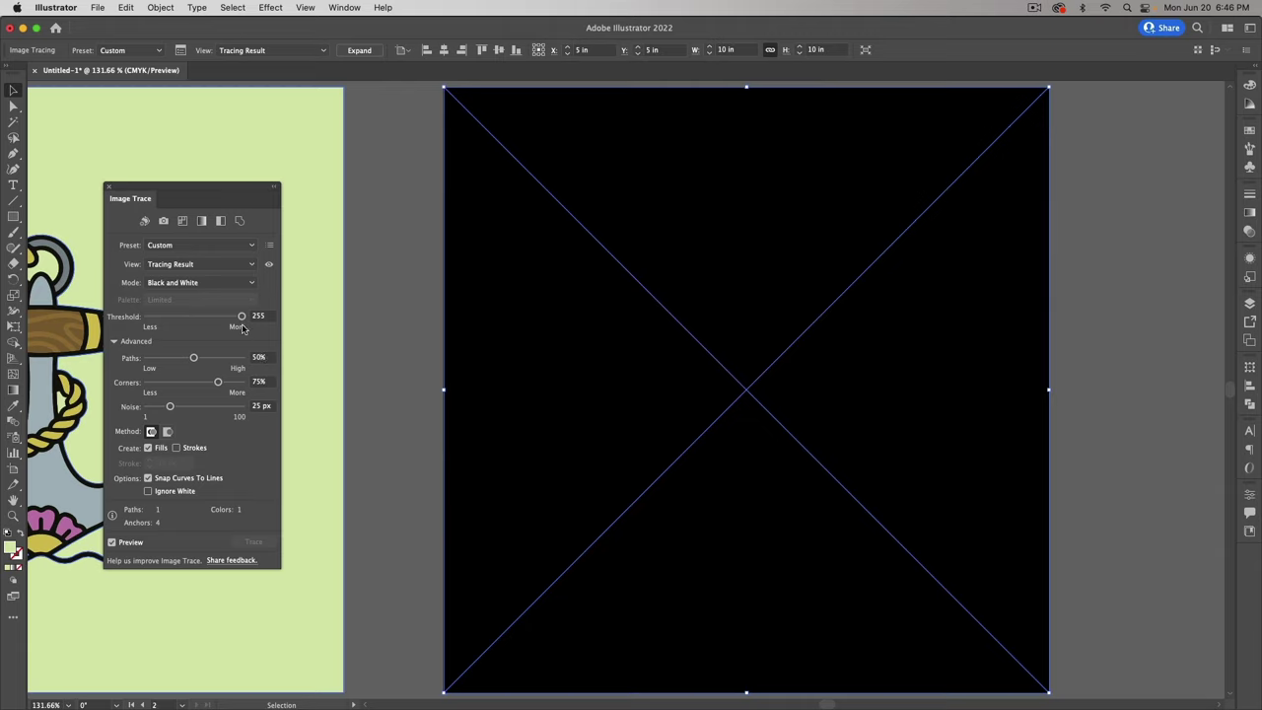
left_click_drag(243, 316, 237, 316)
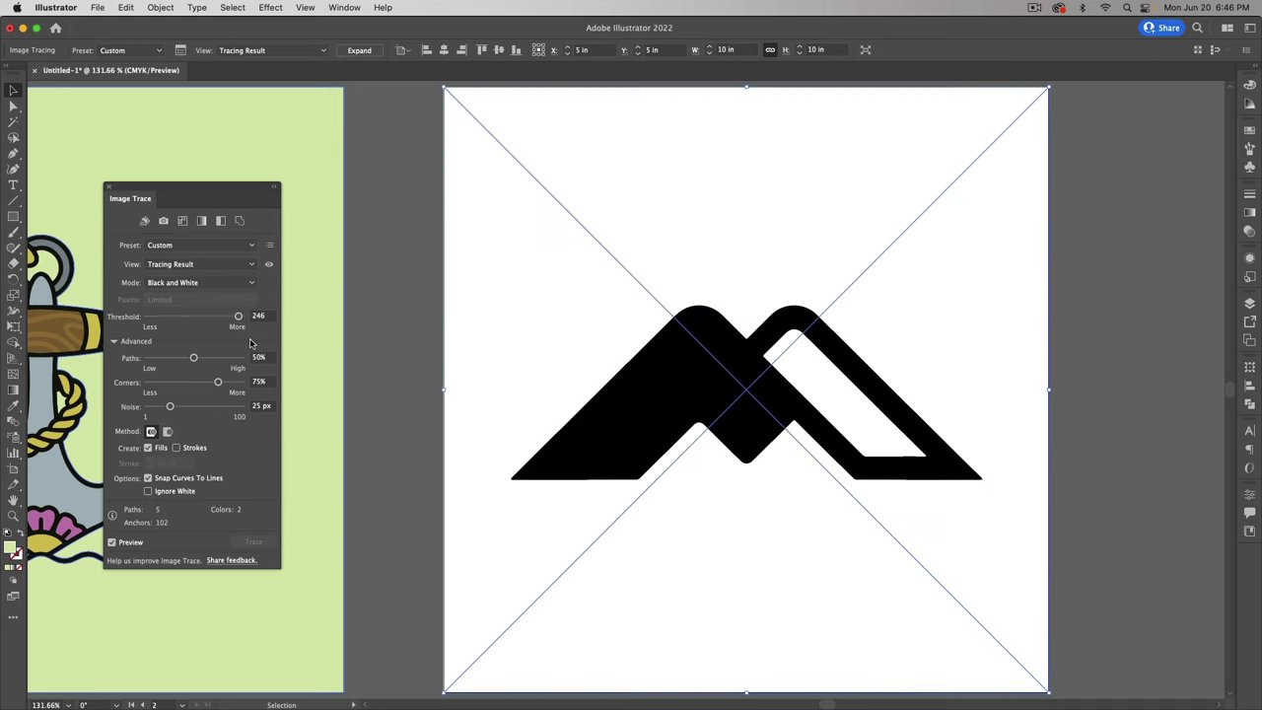
left_click_drag(237, 317, 243, 318)
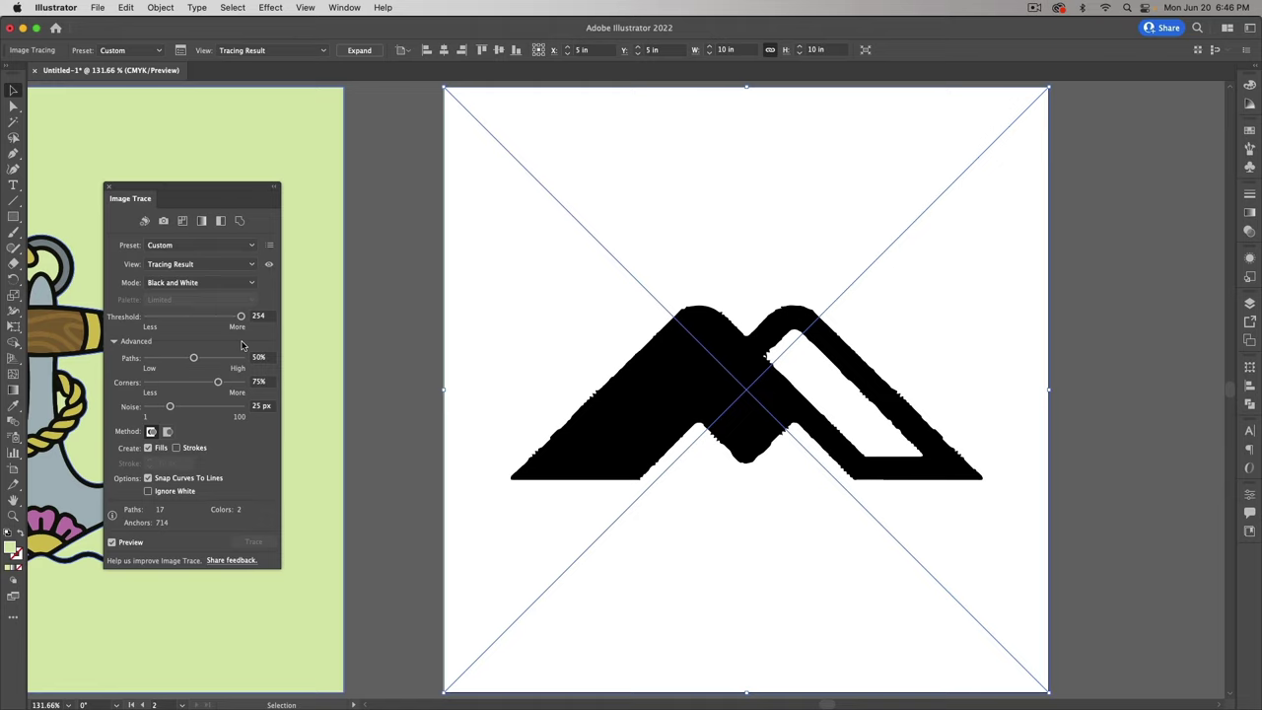
left_click_drag(240, 317, 210, 318)
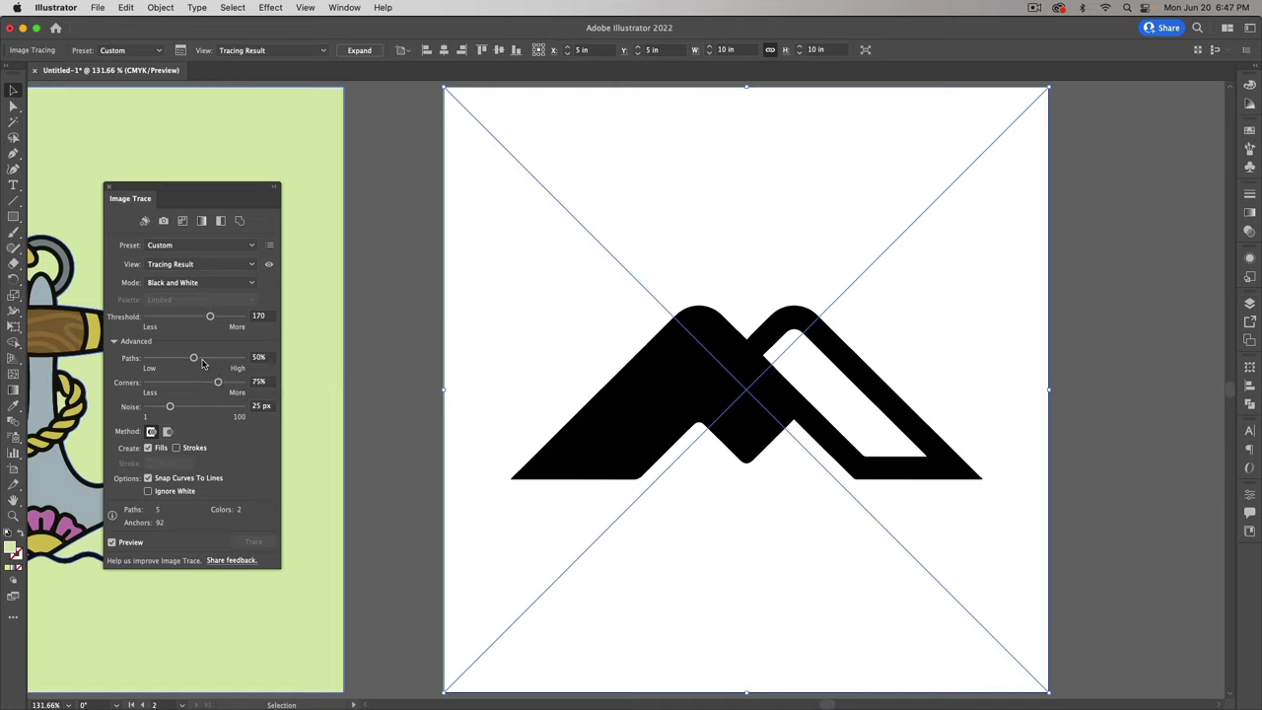
- Try Ignore White on the mountain logo tracing, turn it off again and expand the tracing
left_click(182, 493)
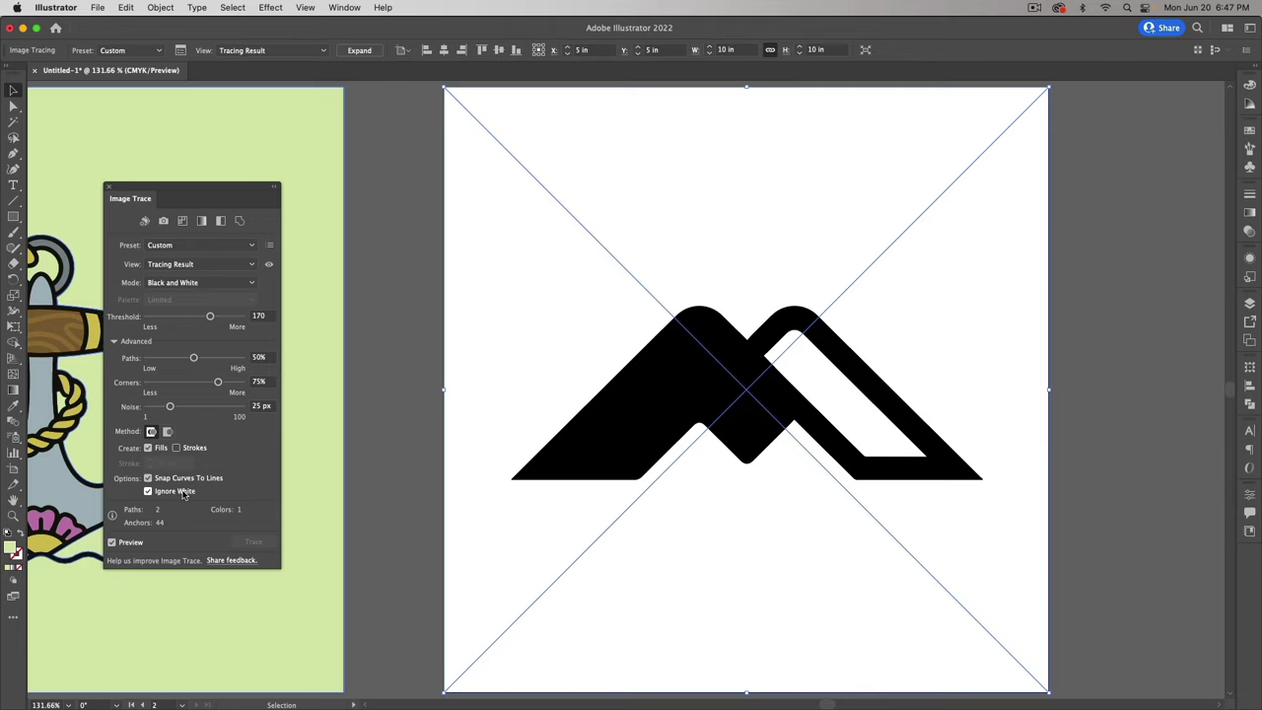
left_click(183, 493)
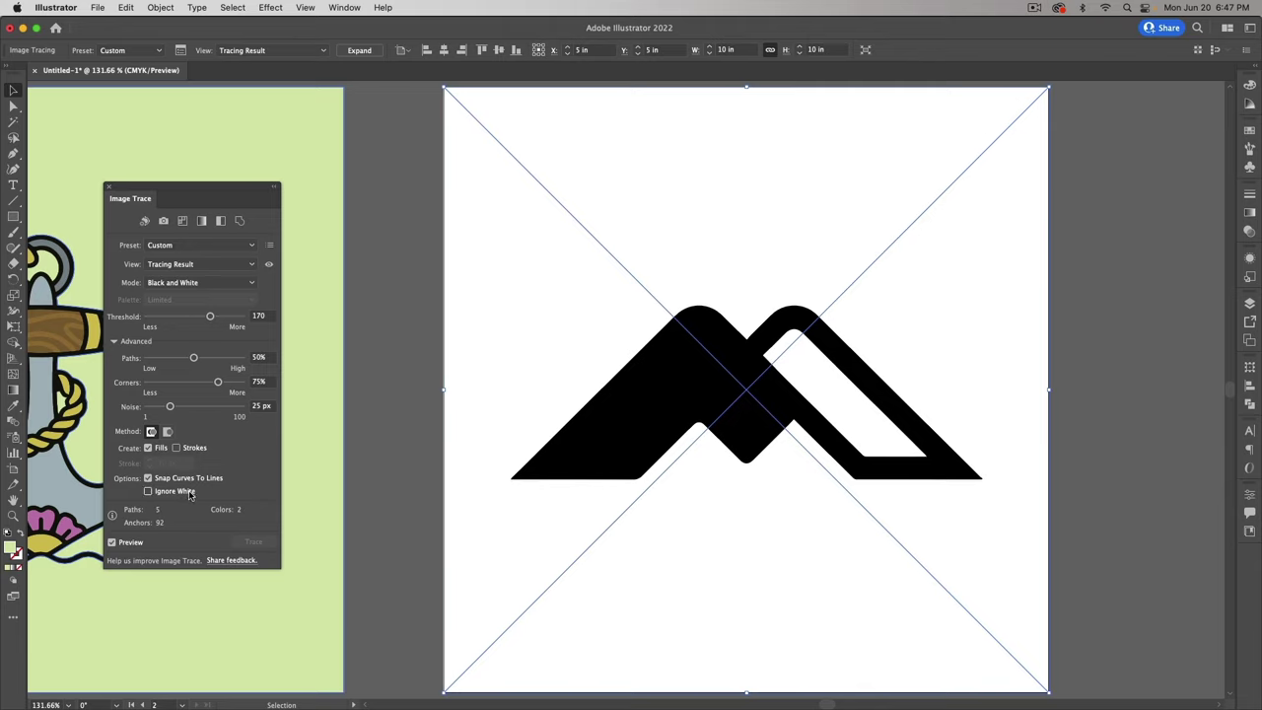
left_click(359, 51)
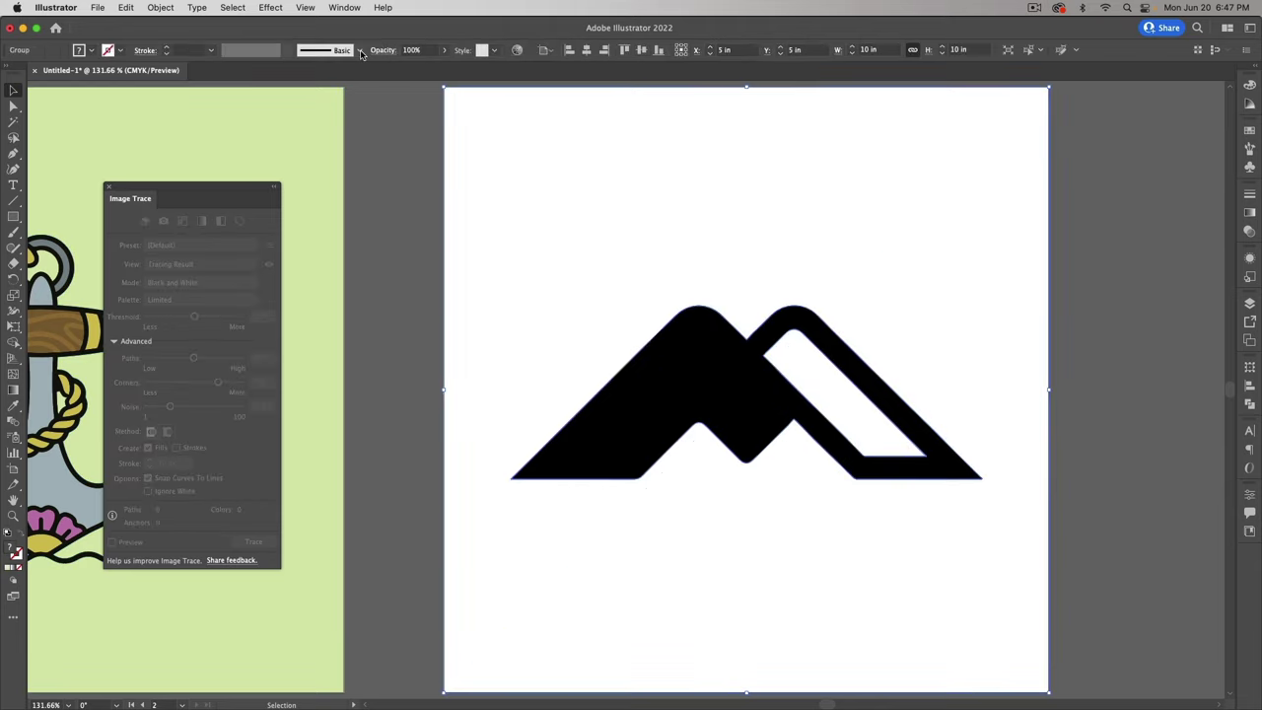
- Examine the expanded mountain logo's white background and shapes, entering and leaving isolation of its group
key("a")
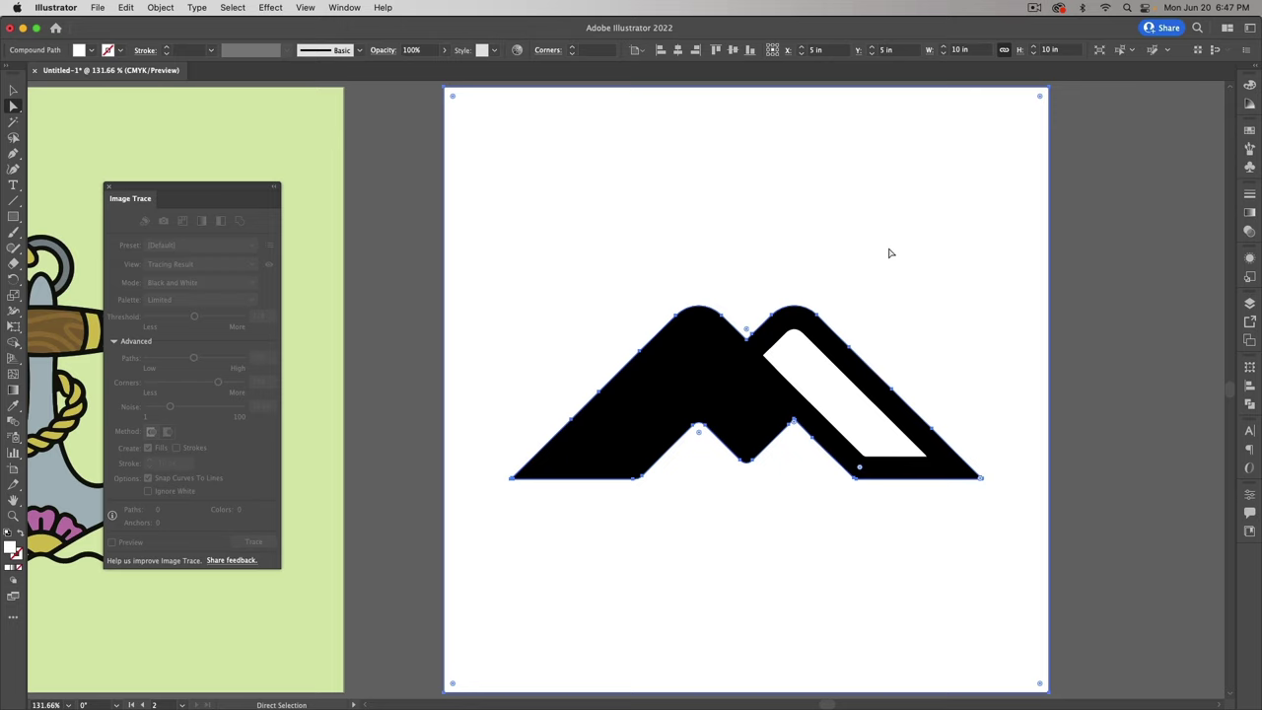
key("v")
left_click(1064, 233)
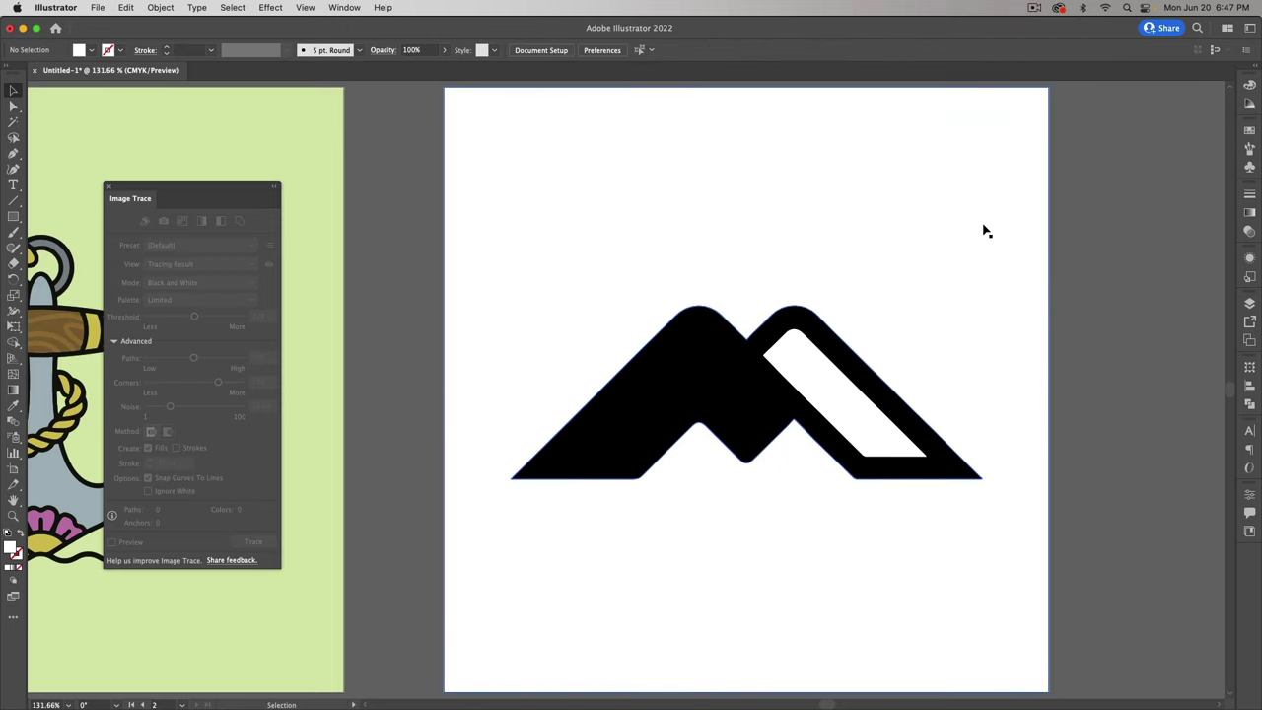
double_click(984, 231)
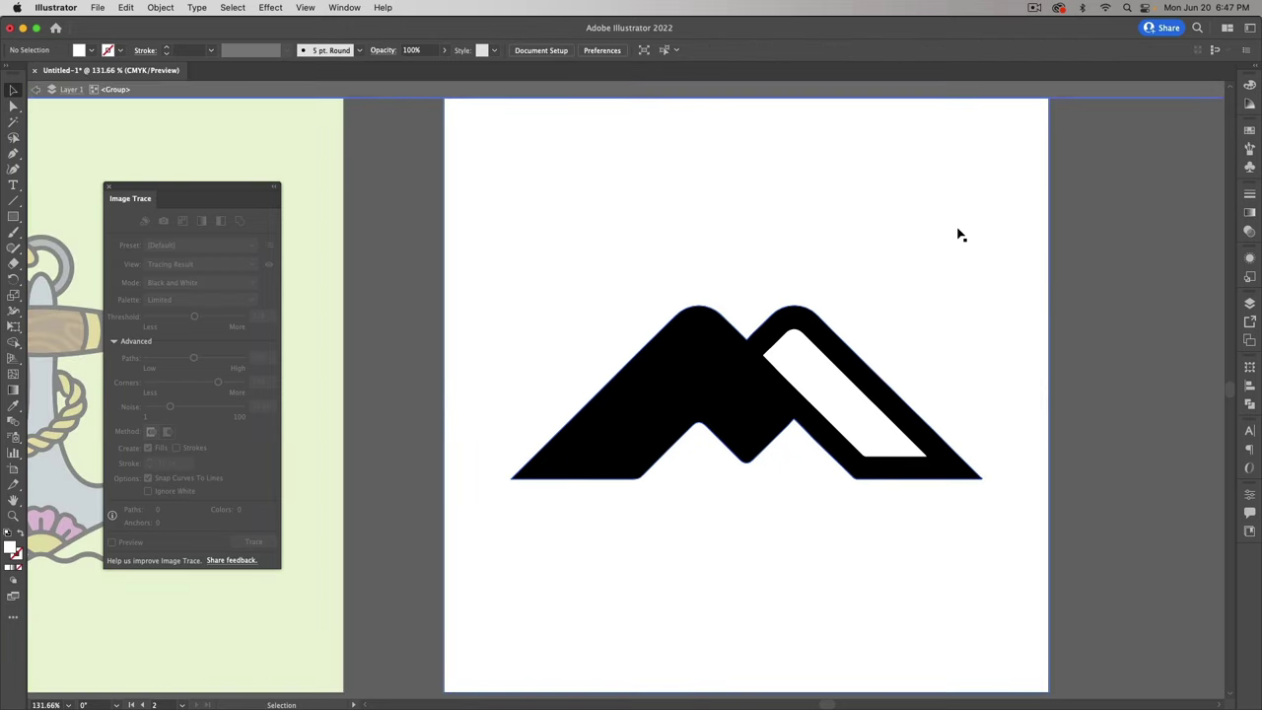
left_click(970, 229)
key("super+shift+a")
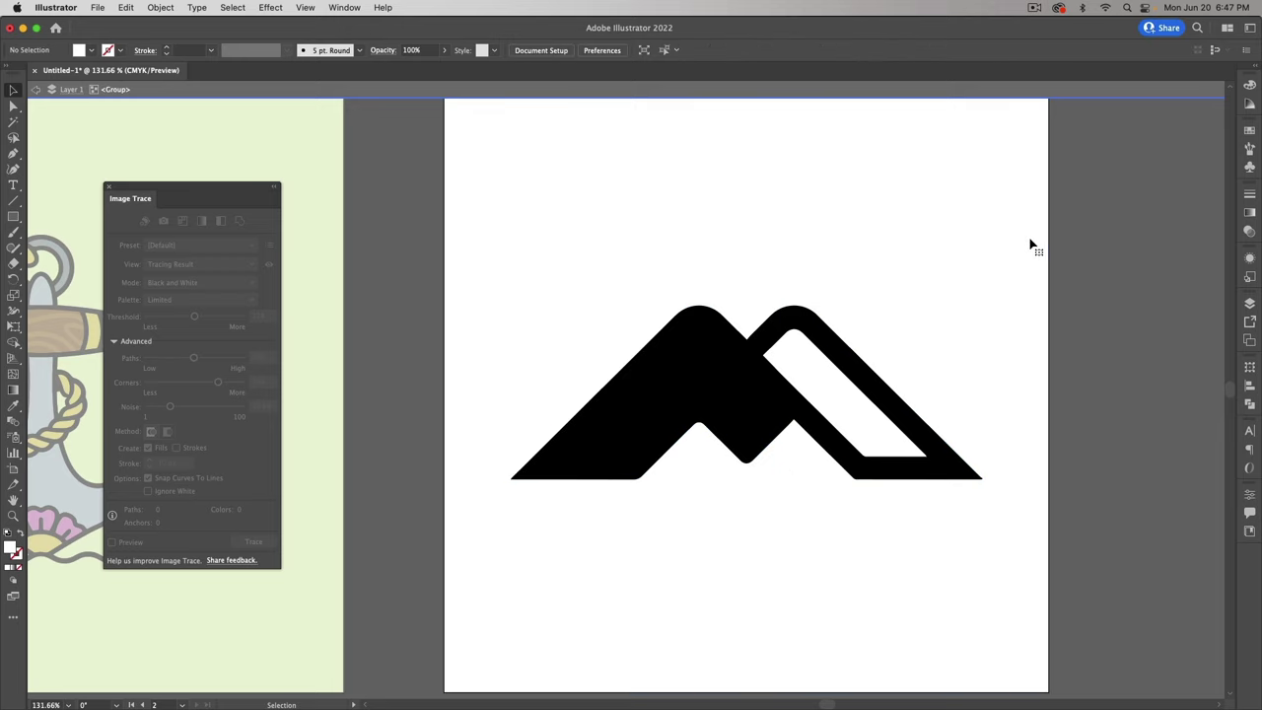
double_click(1091, 217)
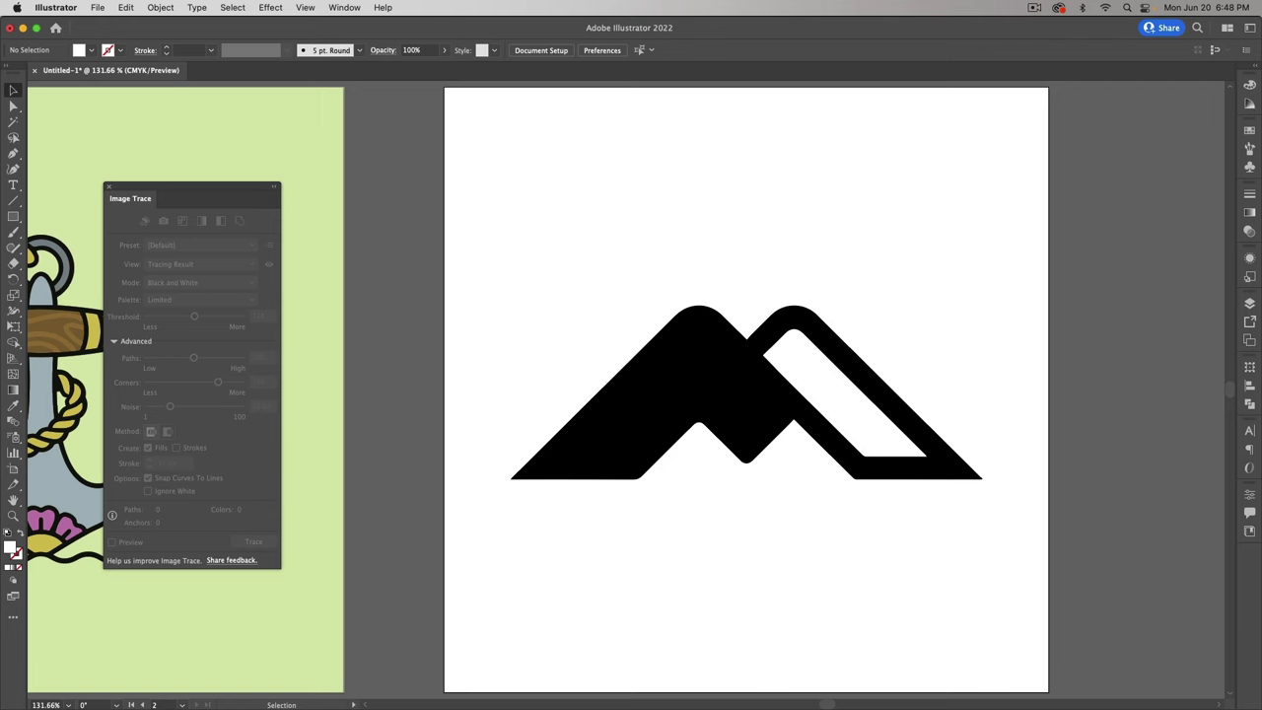
double_click(944, 215)
- Undo the logo's expansion and return to the live tracing with the threshold at 170
key("super+z")
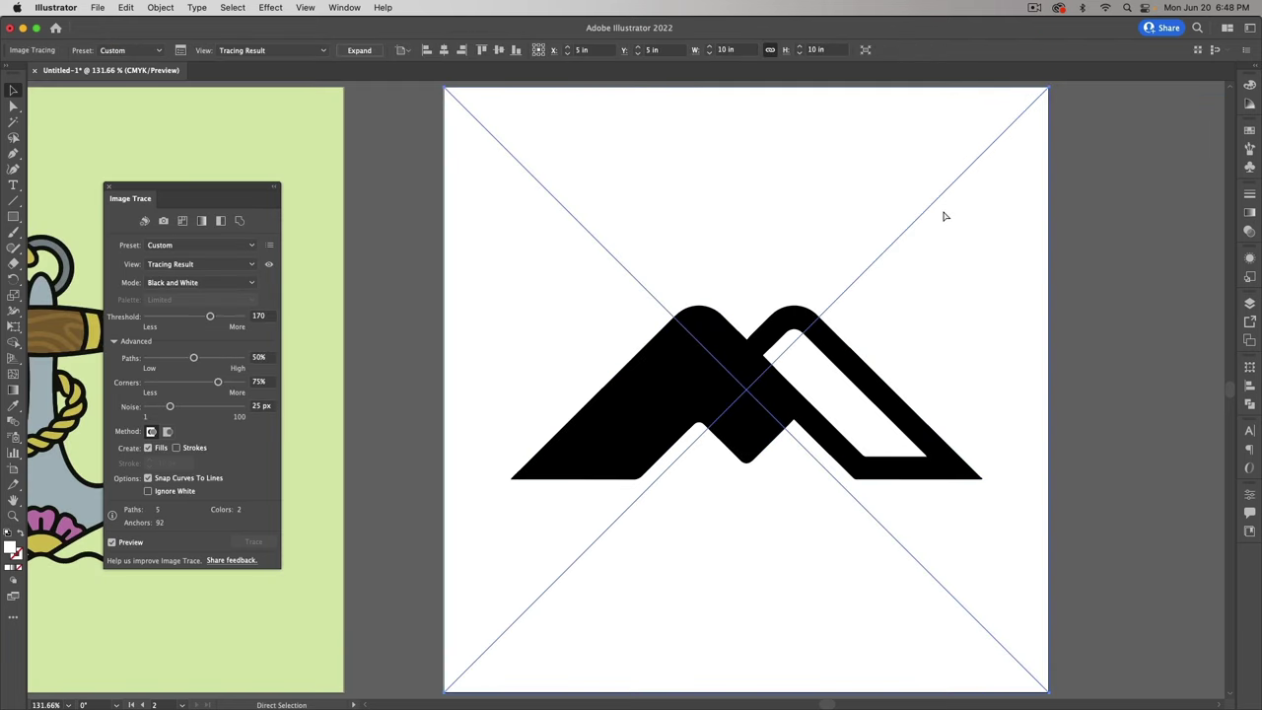
key("super+z")
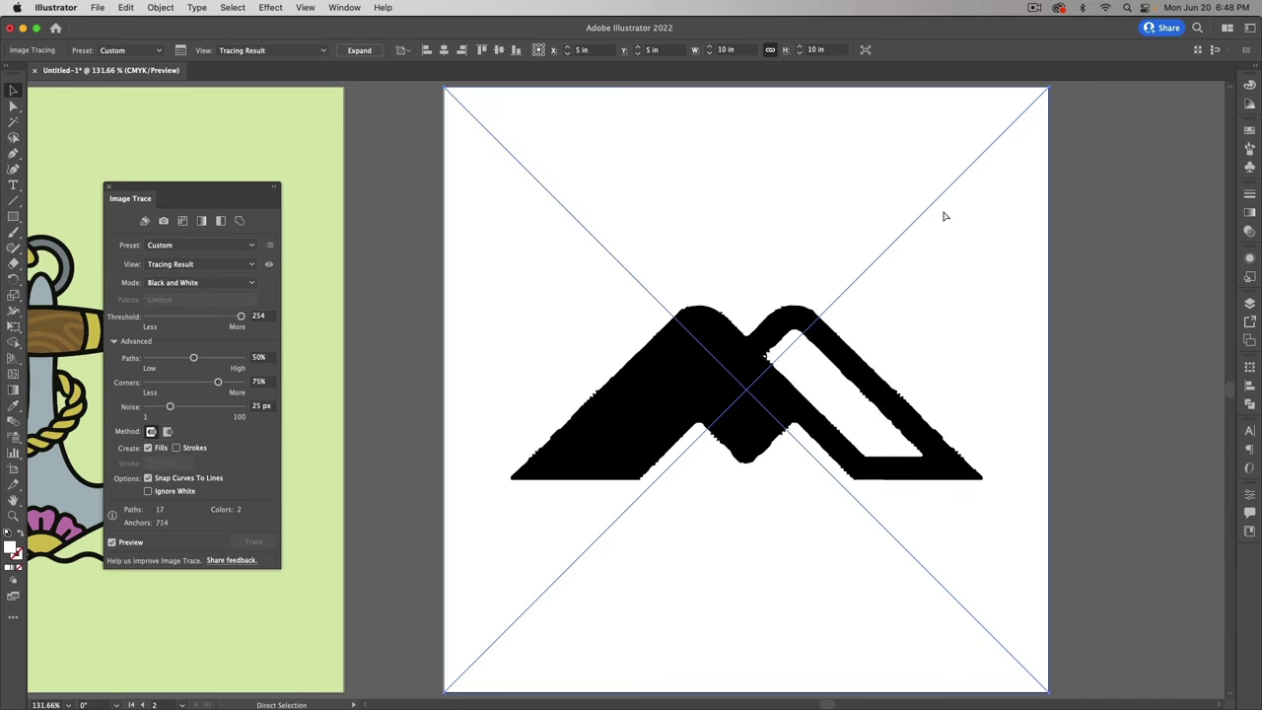
key("super+z")
key("super")
key("super+z")
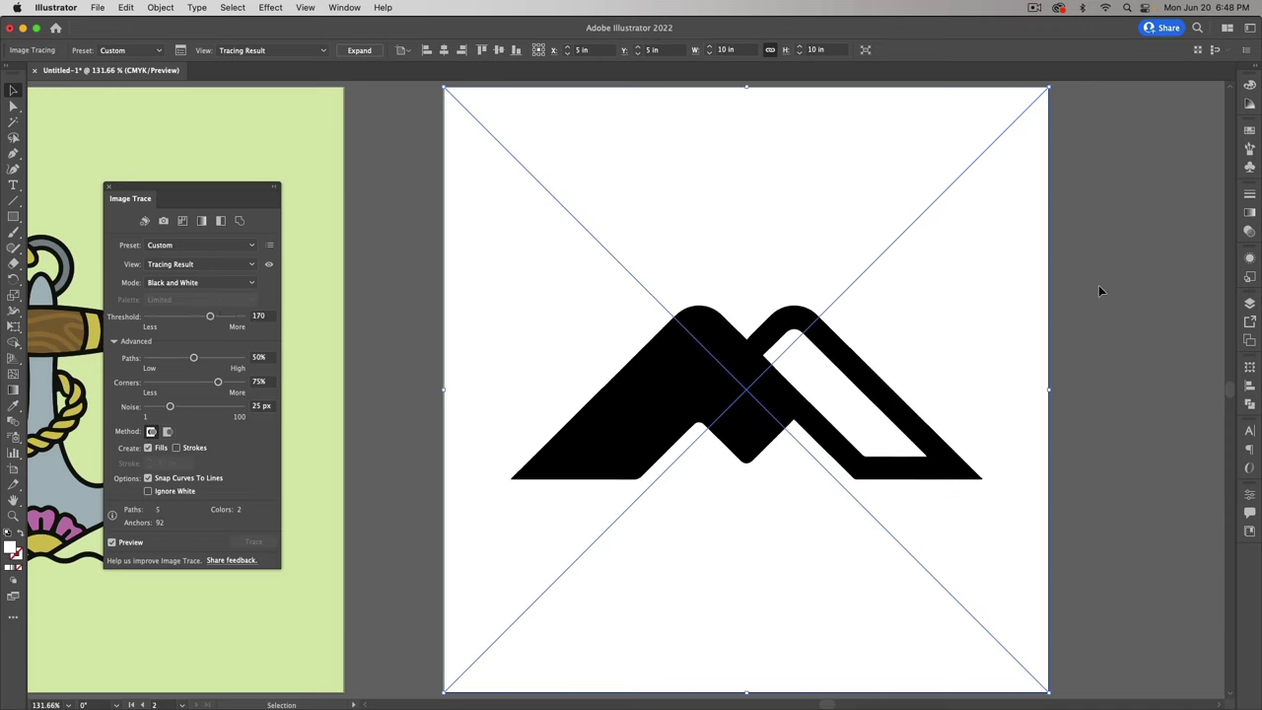
- Enable Ignore White for the mountain logo tracing and expand it into editable paths
left_click(175, 495)
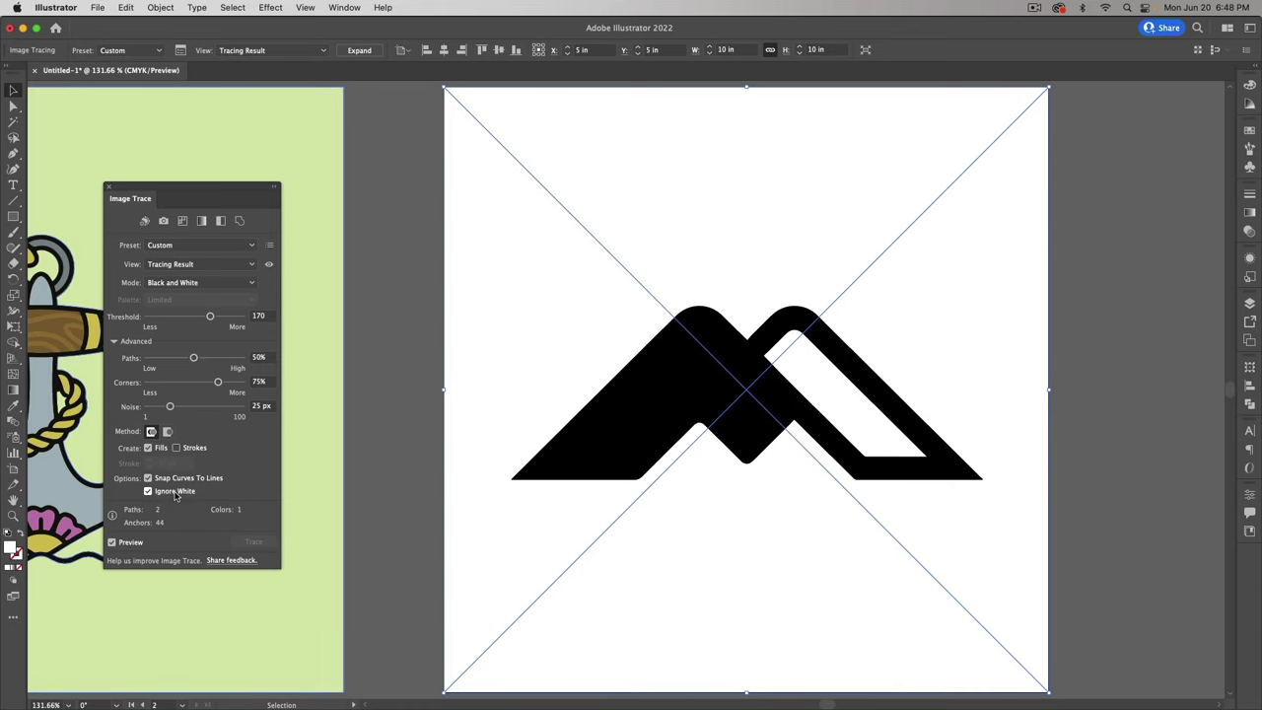
left_click(360, 50)
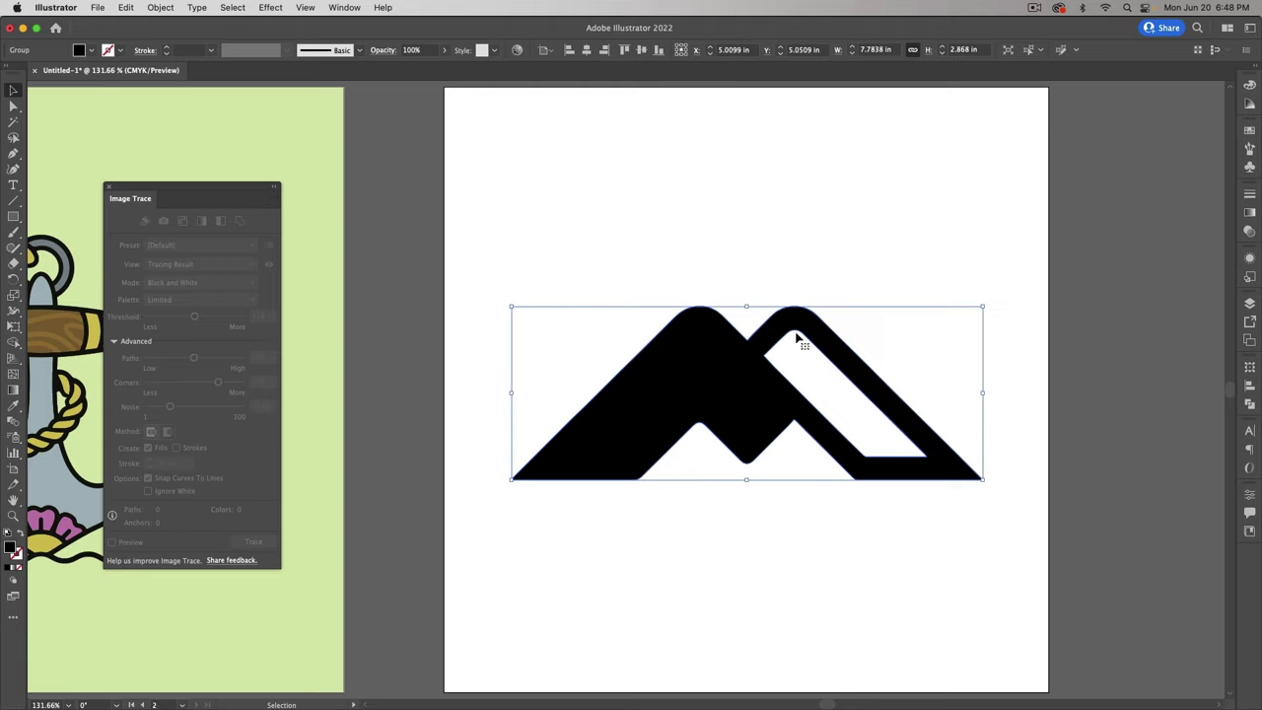
- Copy the green background from the anchor group onto the mountain logo artboard and send it to the back
left_click(315, 172)
double_click(309, 141)
left_click(313, 146)
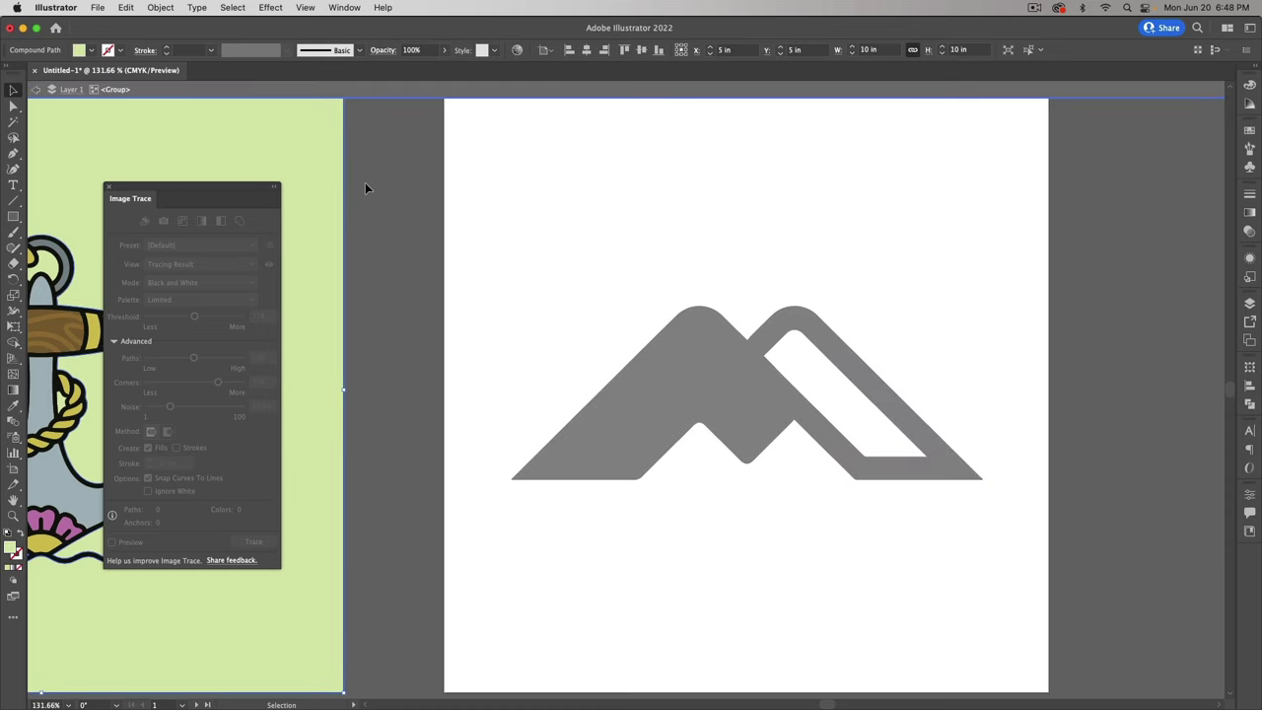
left_click(363, 183)
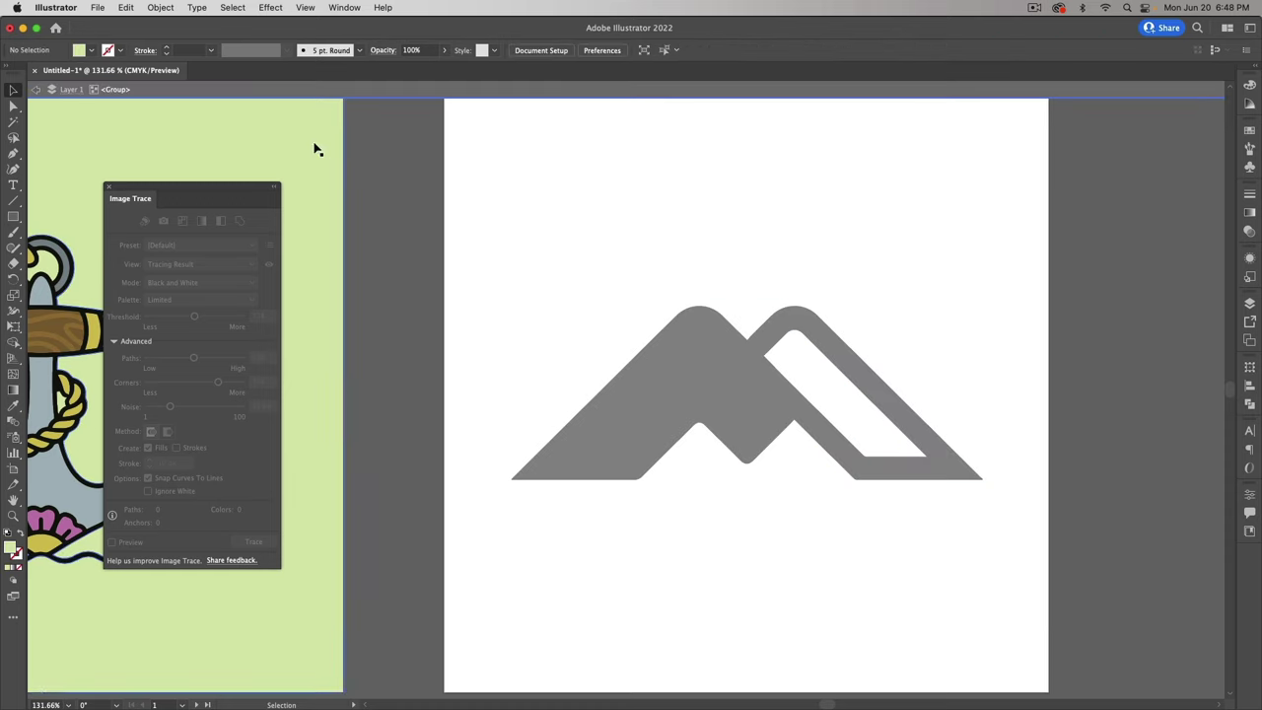
double_click(400, 163)
key("super+v")
left_click_drag(401, 171, 613, 161)
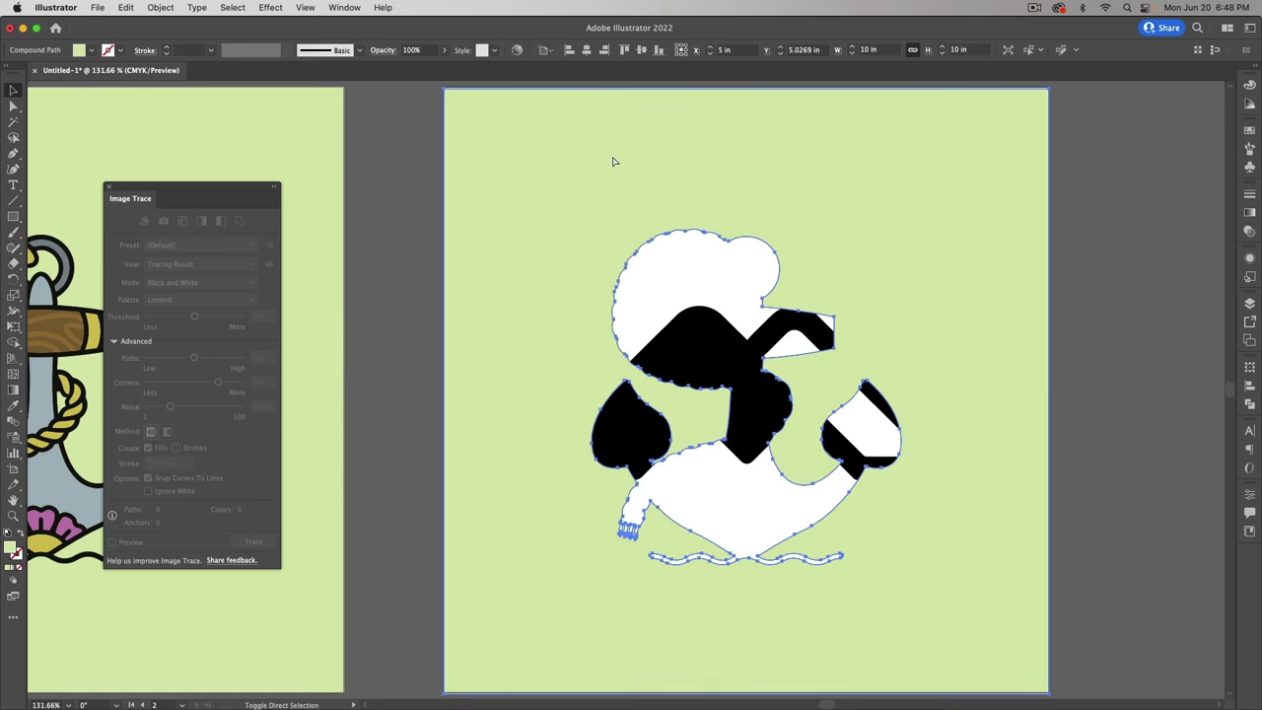
key("super+shift+bracketleft")
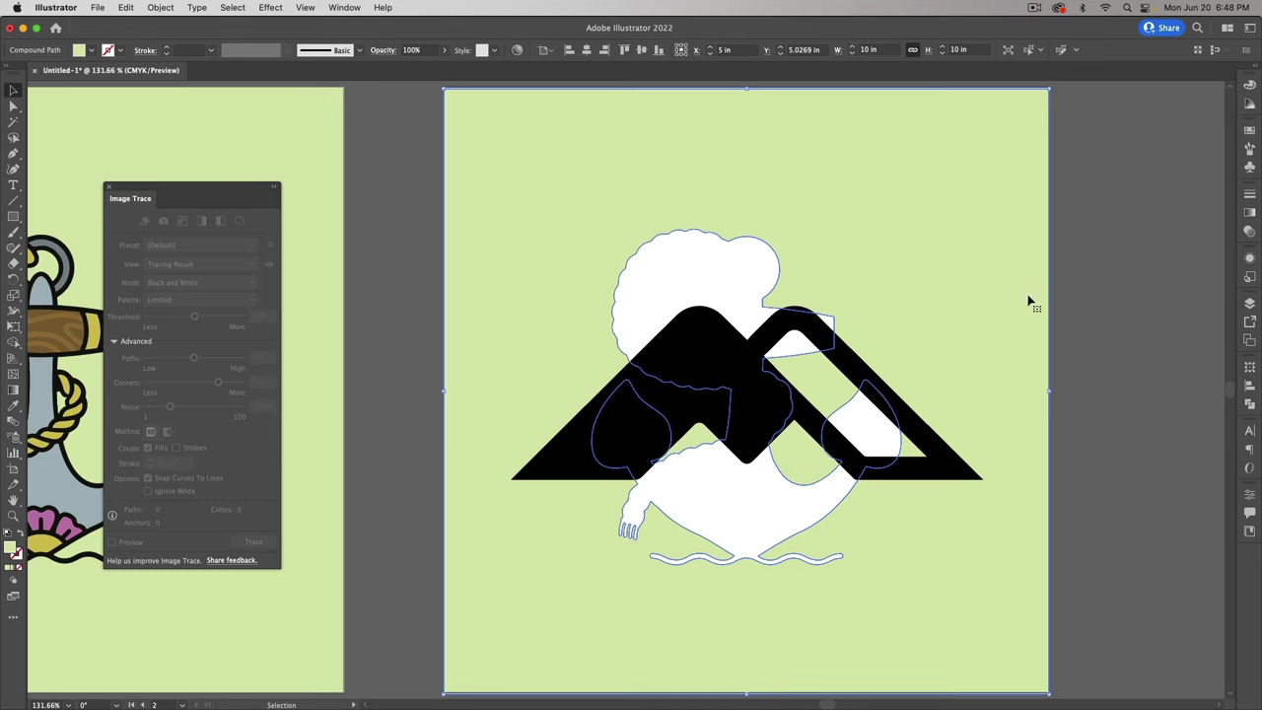
- Release the compound path of the green background behind the mountain logo to close its anchor-shaped cutouts, and deselect it
left_click(1075, 301)
left_click(910, 279)
right_click(892, 240)
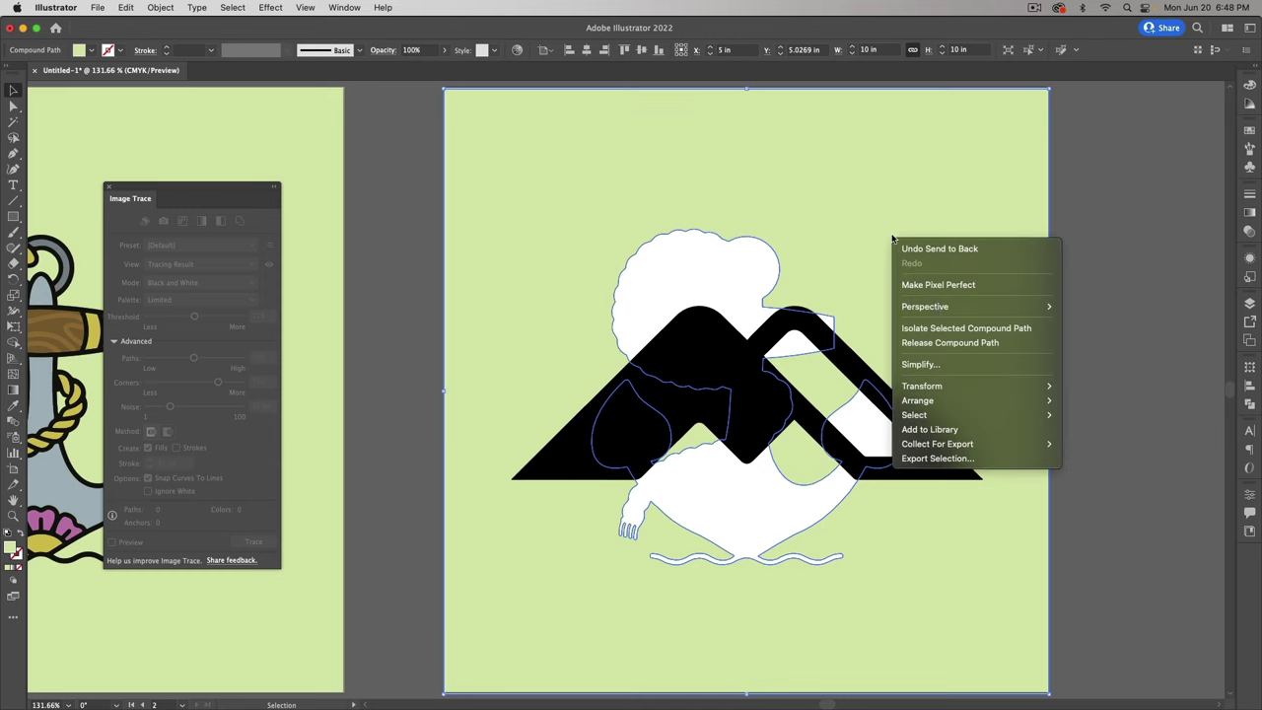
left_click(1001, 343)
left_click(1090, 297)
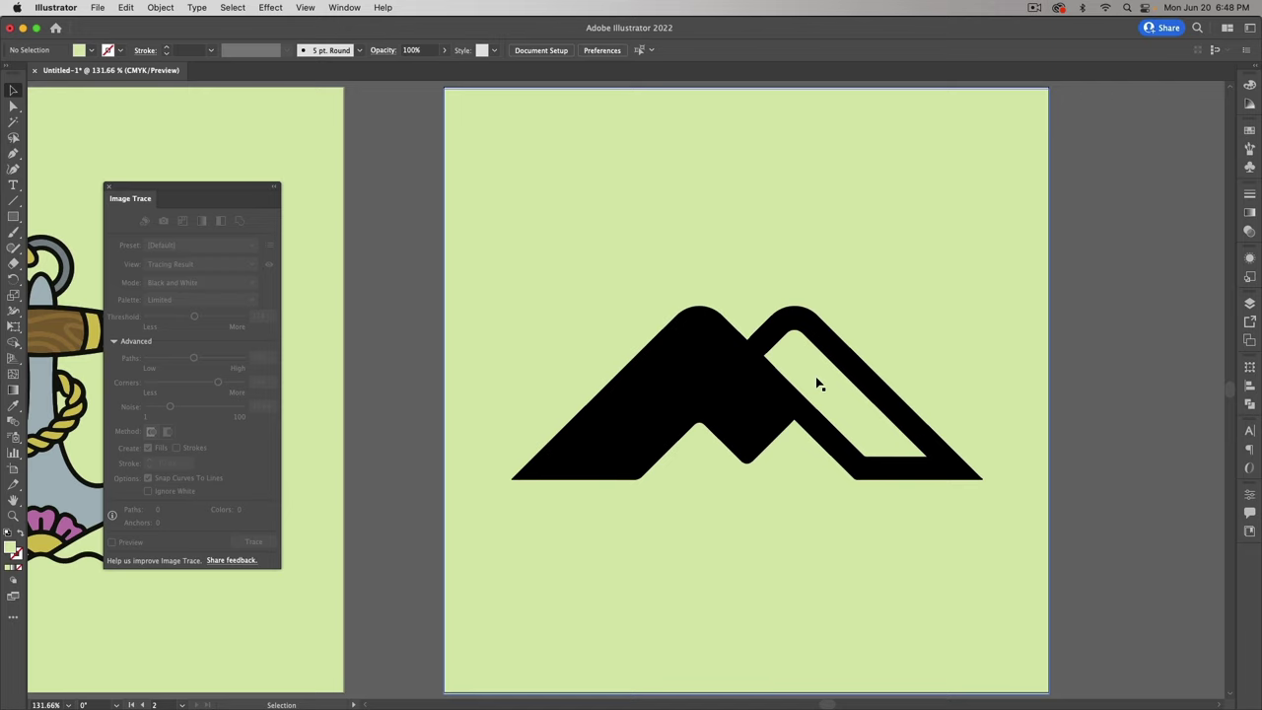
- Ungroup the mountain logo and release its compound path into separate shapes
left_click(844, 361)
right_click(844, 361)
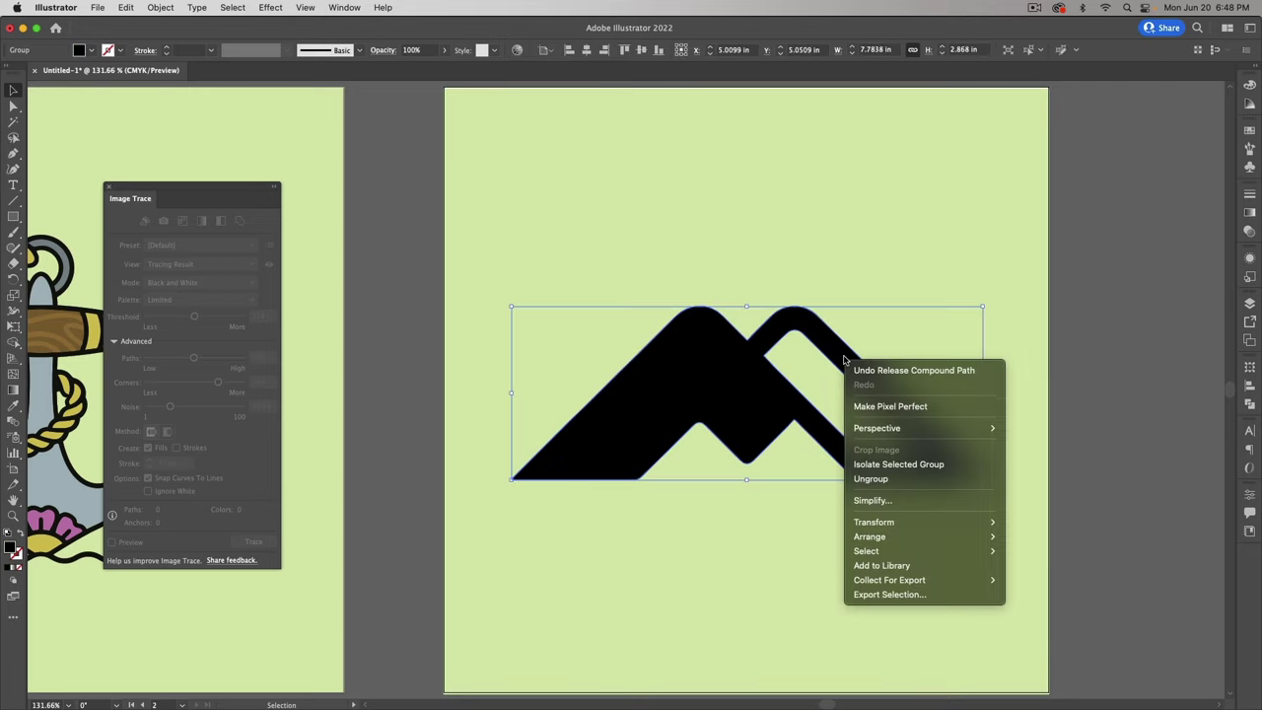
left_click(893, 479)
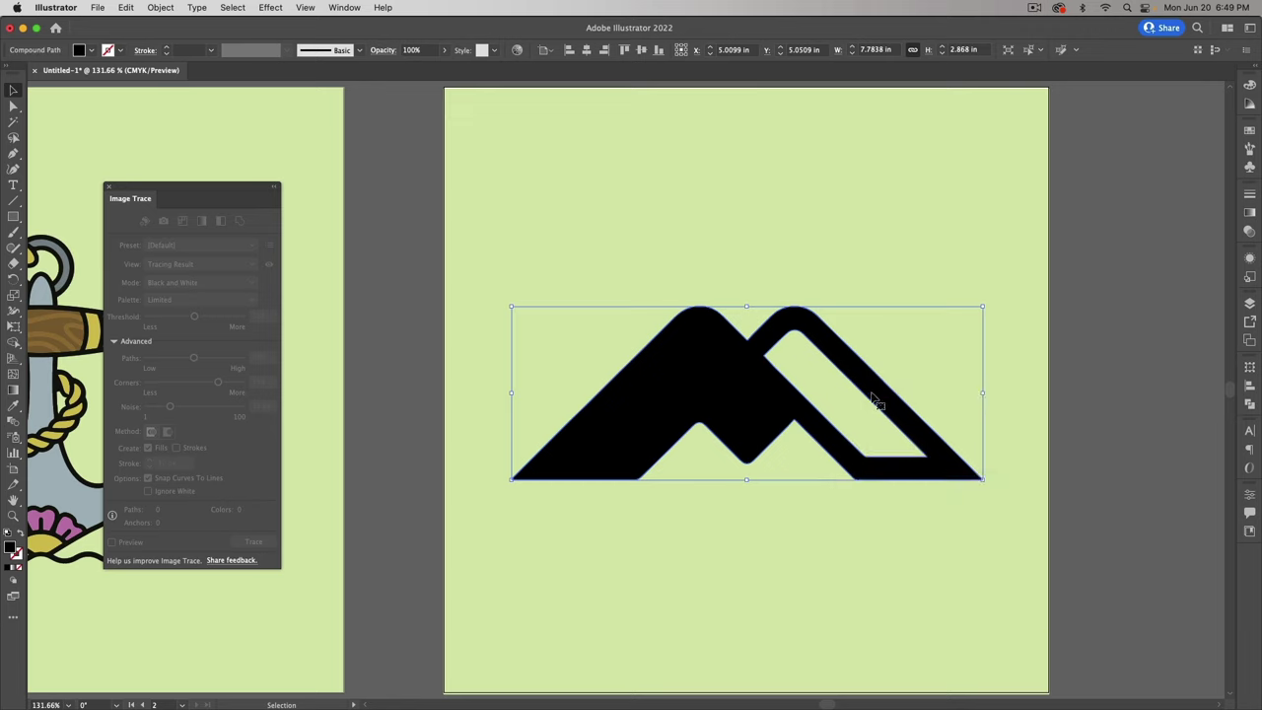
right_click(873, 399)
left_click(892, 426)
left_click(957, 441)
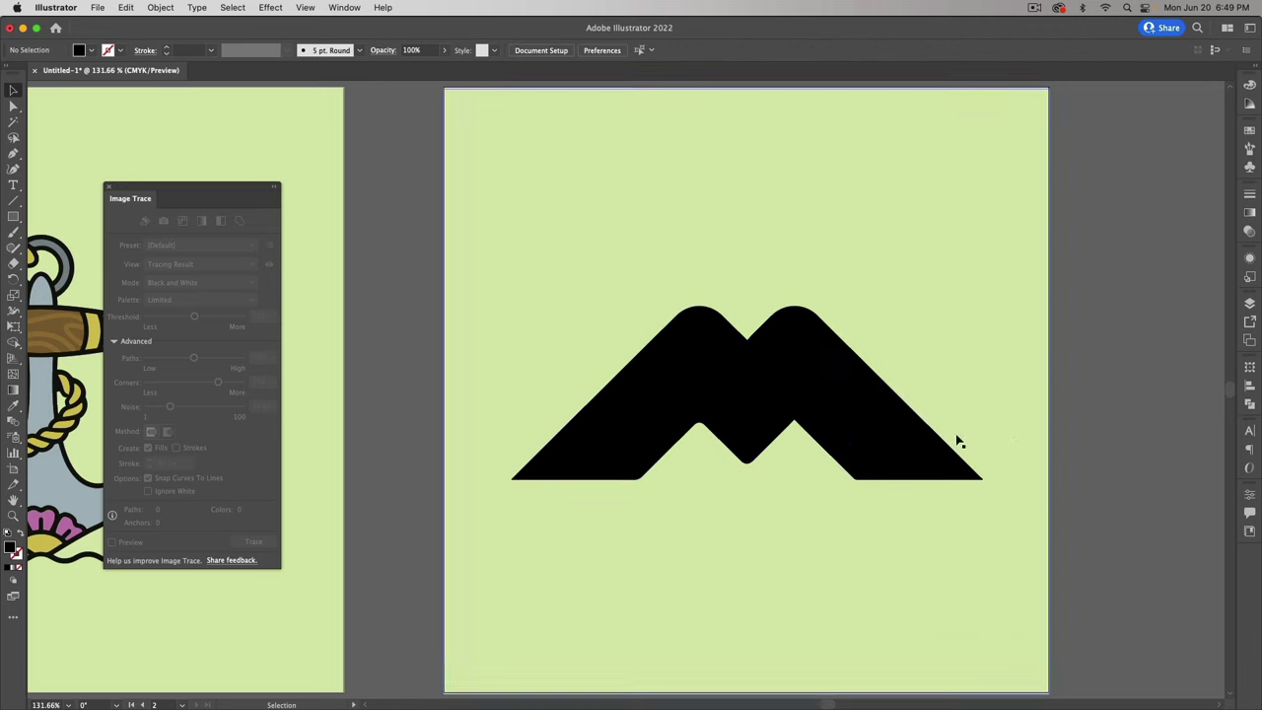
- Fill the slanted inner shape of the second mountain peak with white in isolation and exit isolation
double_click(868, 431)
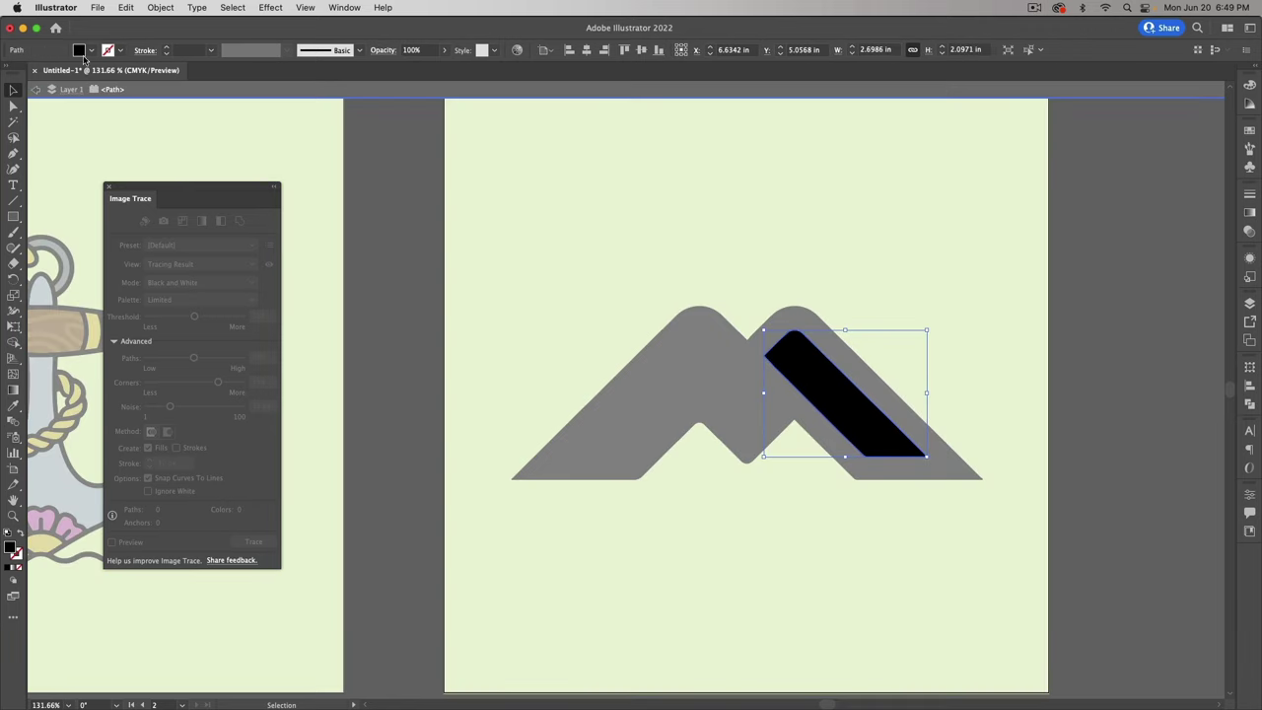
left_click(84, 57)
left_click(24, 78)
left_click(375, 126)
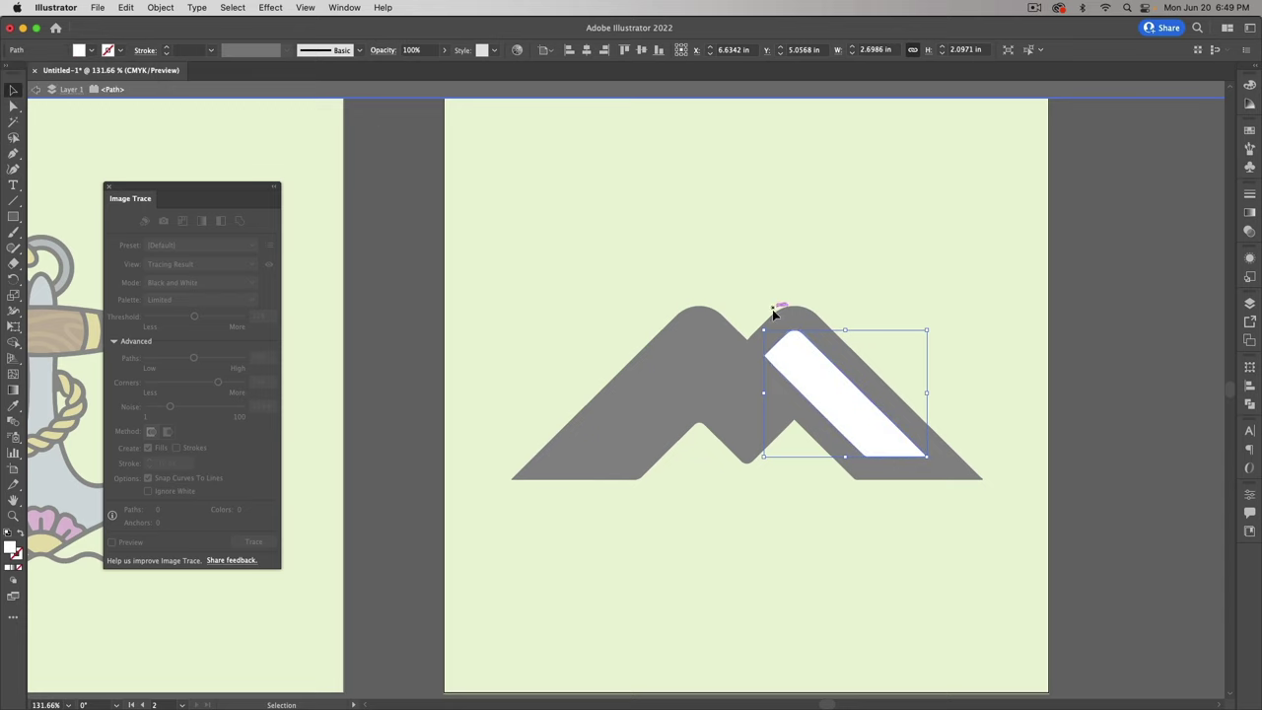
double_click(1141, 306)
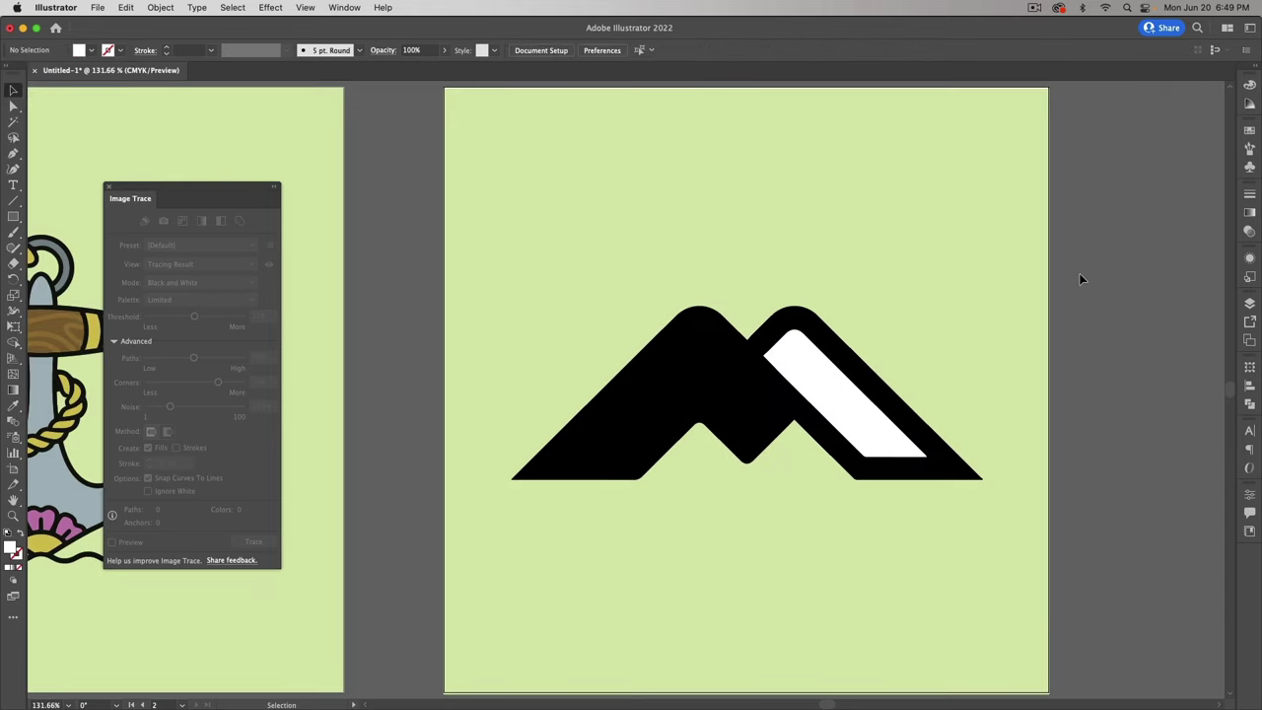